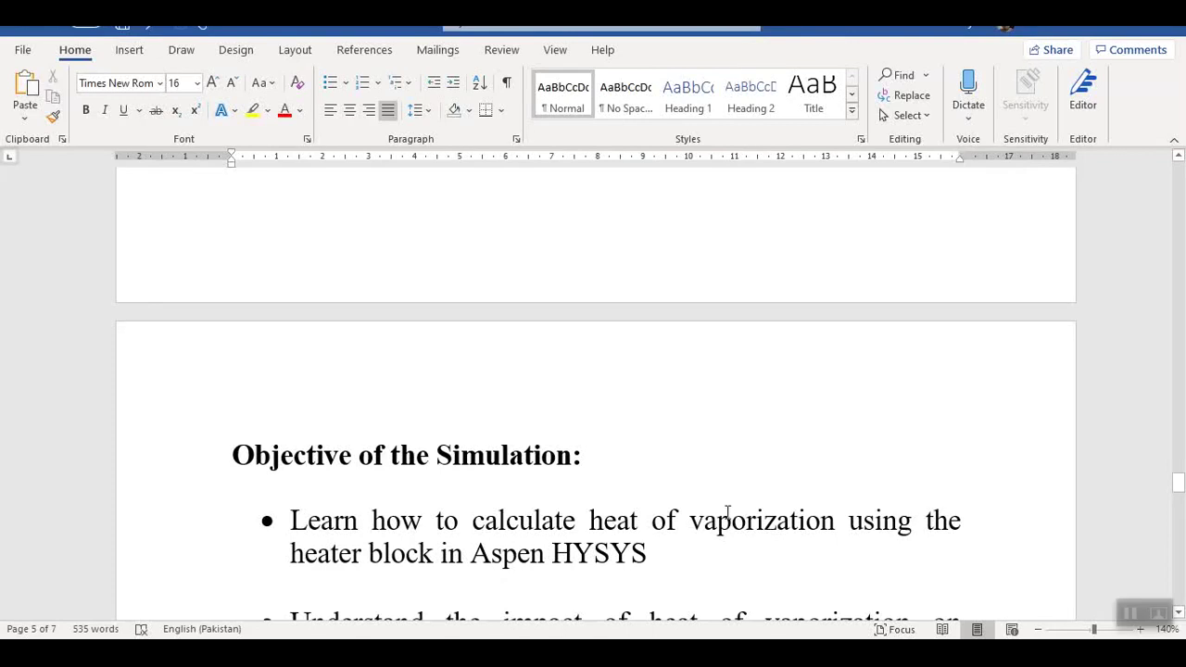
# Step: Move past the objectives bullets to the Problem Statement and Background headings on page 6
pyautogui.press('Down')
pyautogui.press('Down')
pyautogui.press('Down')
pyautogui.press('Down')
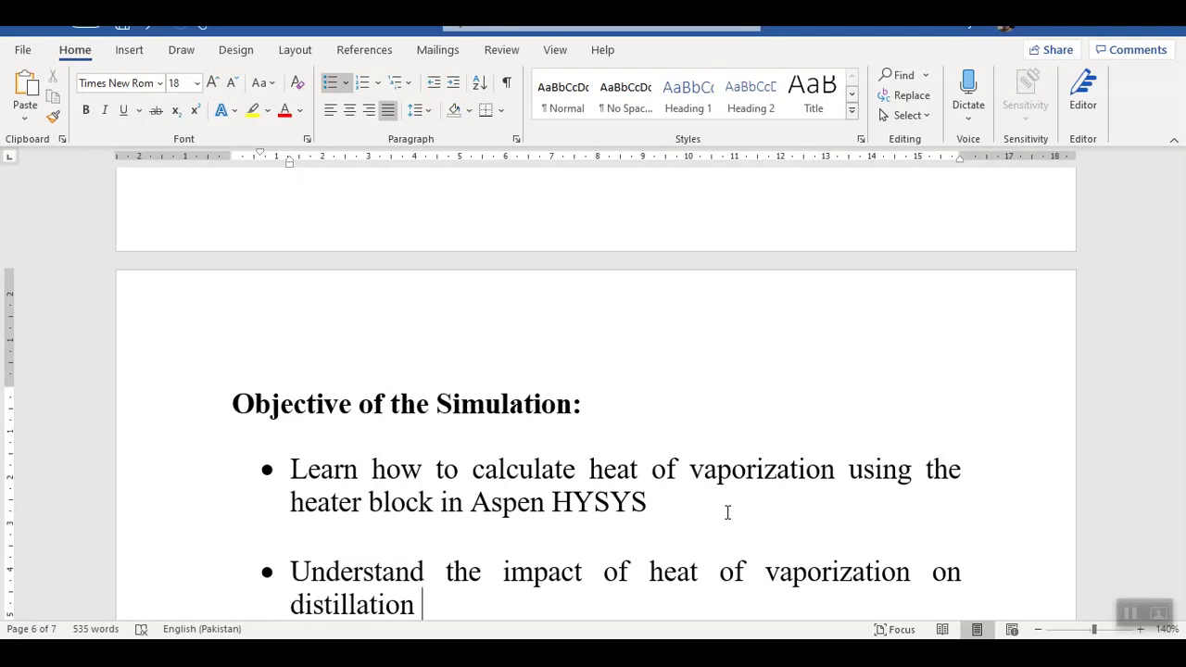
pyautogui.hotkey('ctrl', 'v')
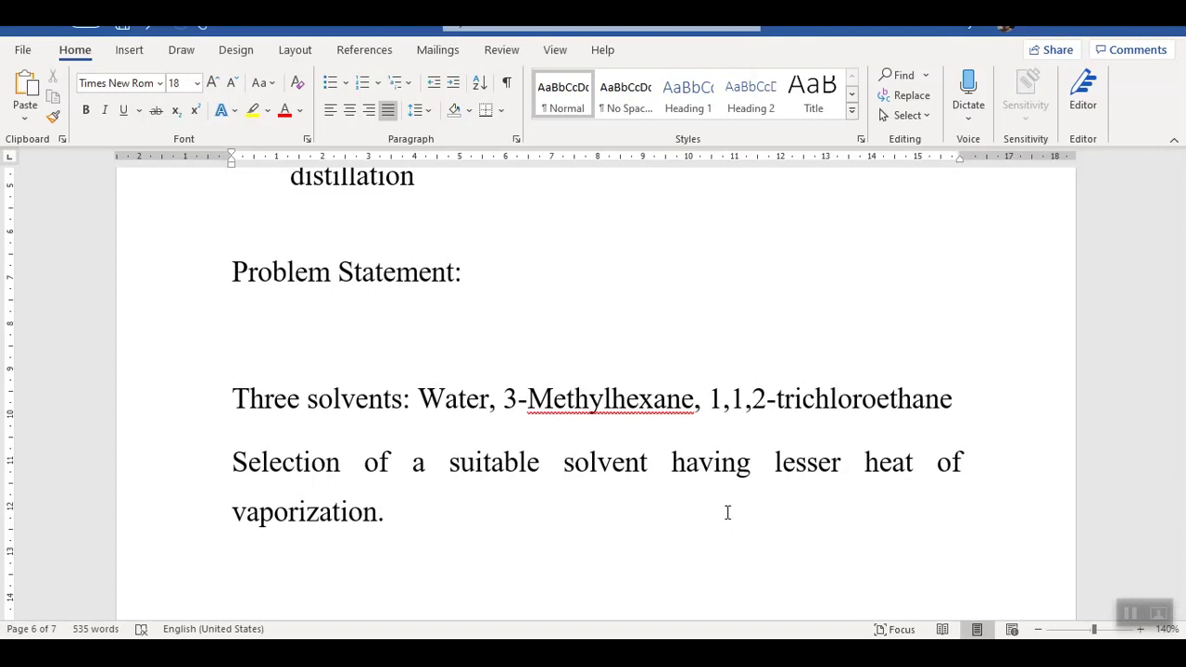
pyautogui.scroll(-2, 727, 512)
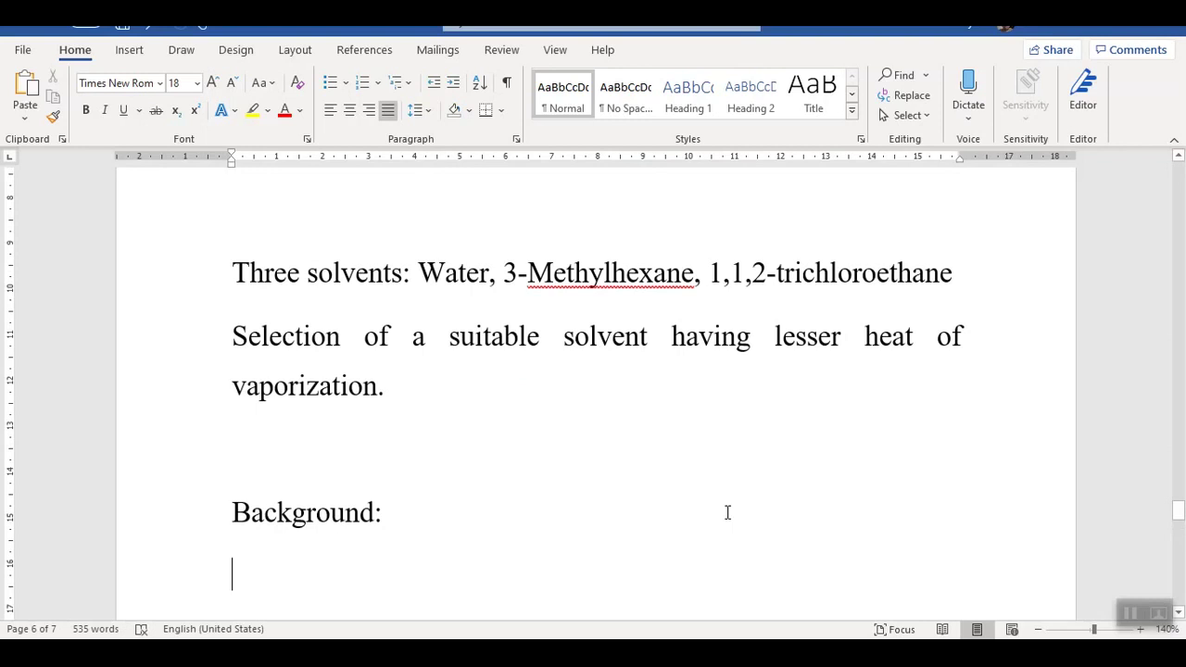
pyautogui.scroll(-3, 727, 513)
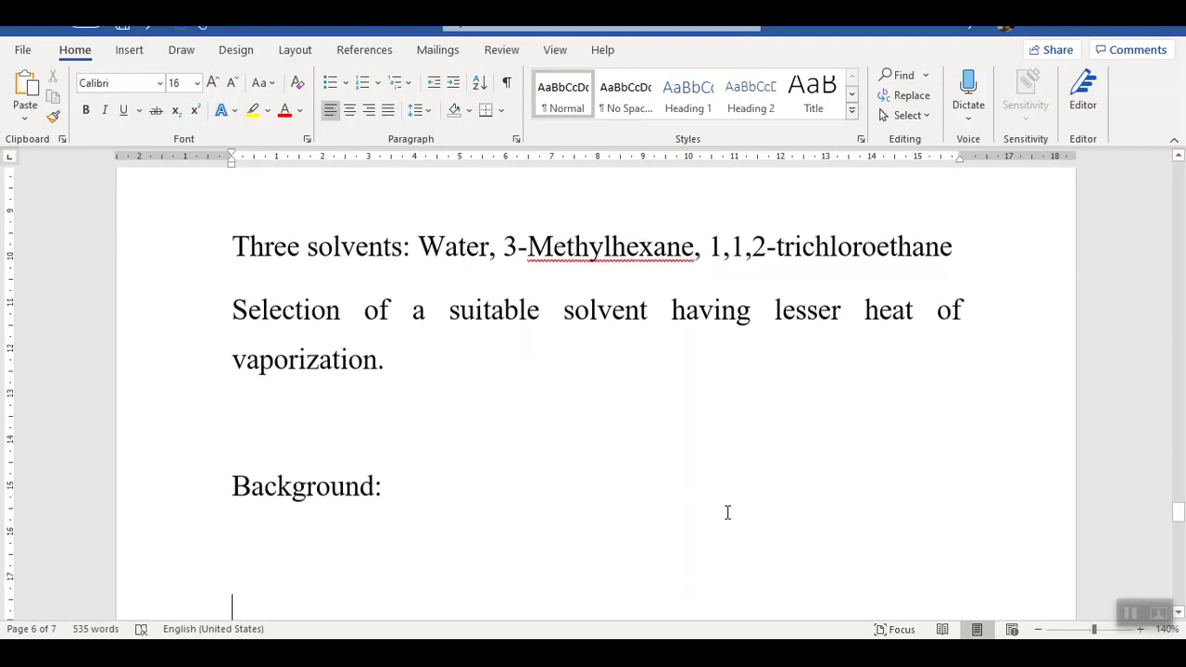
# Step: Review the heat-of-vaporization Background paragraph, then switch to the Aspen HYSYS Fluid Packages page
pyautogui.scroll(-2, 728, 512)
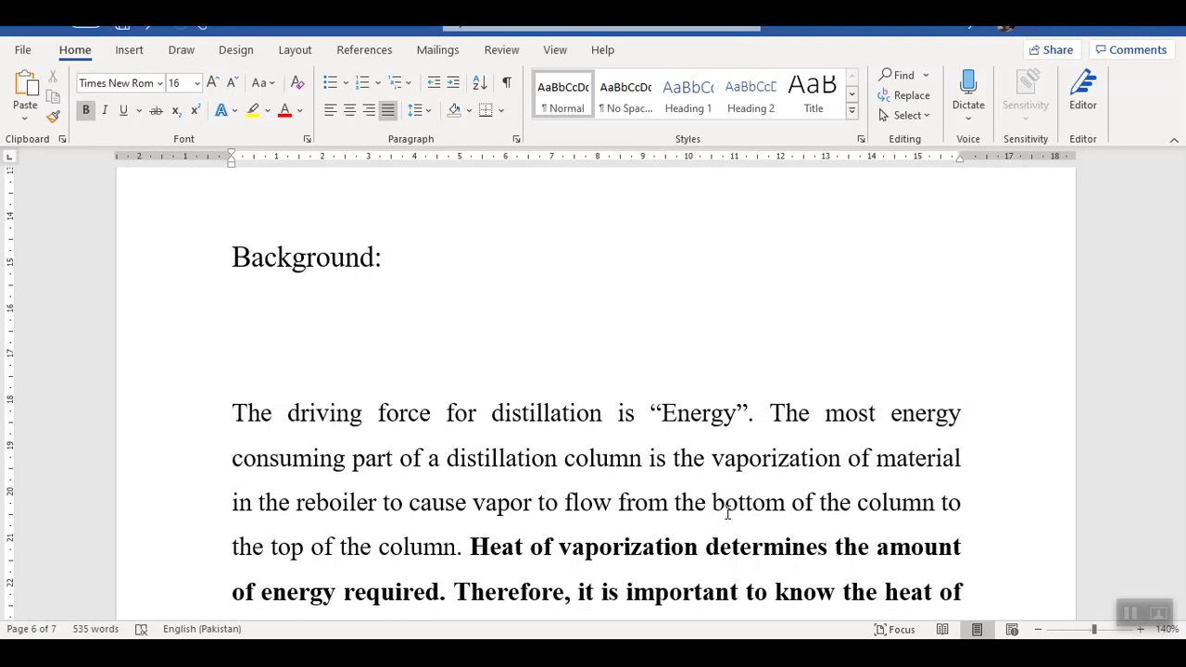
pyautogui.press('pagedown')
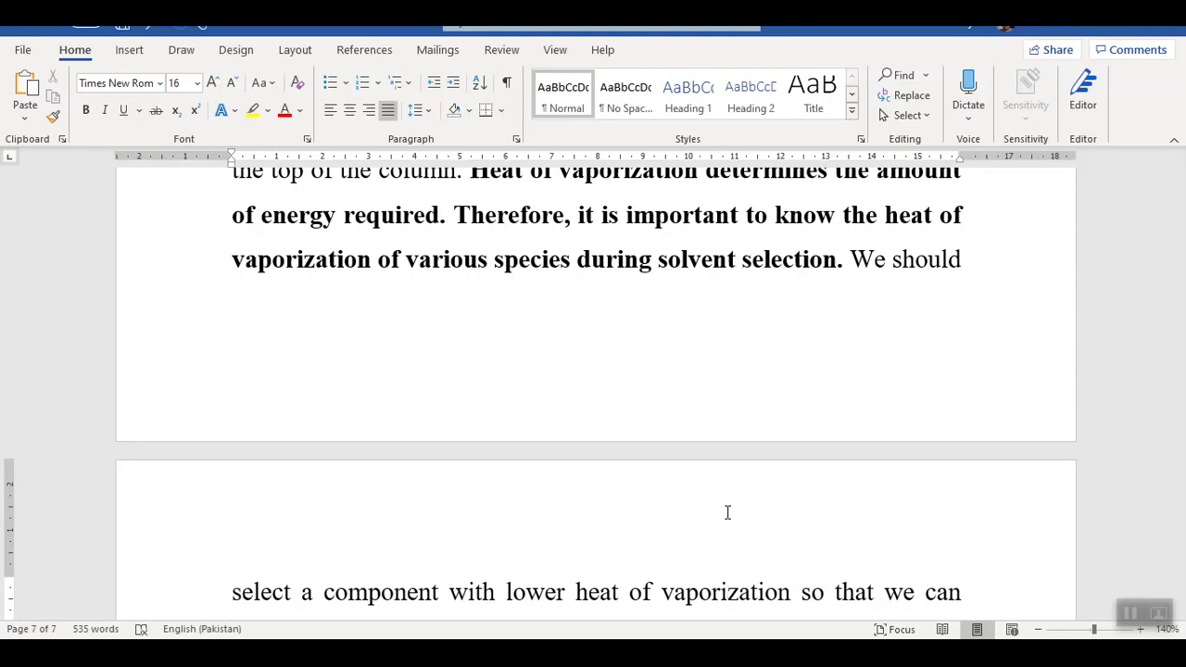
pyautogui.press('Down')
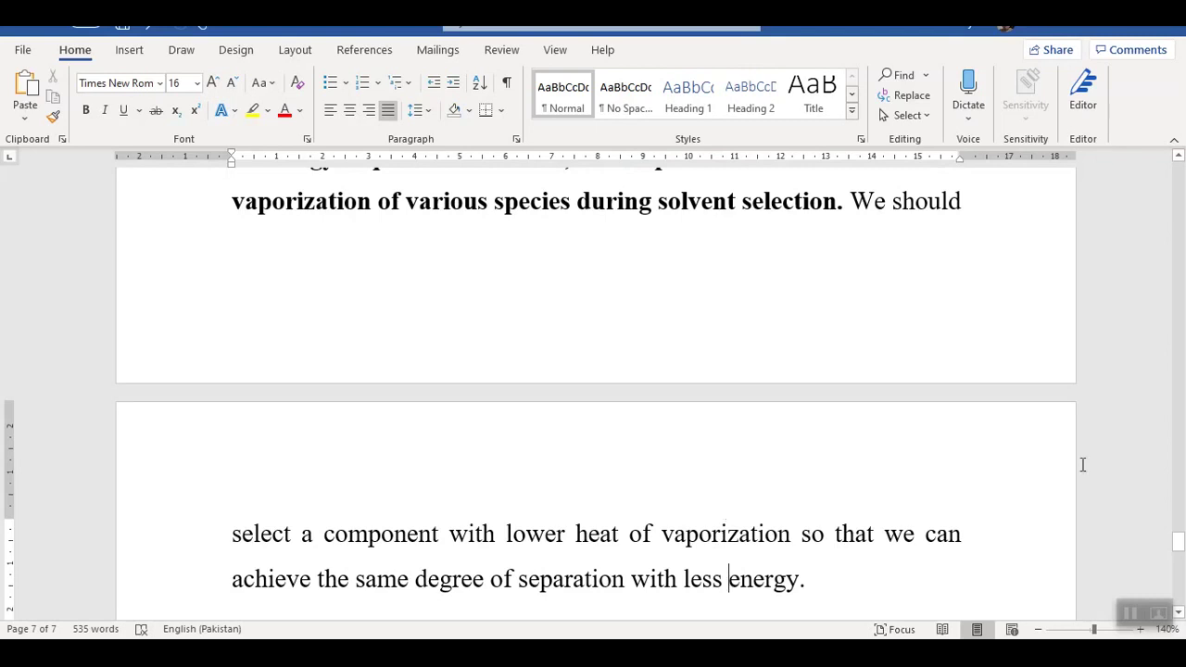
pyautogui.scroll(10, 1149, 545)
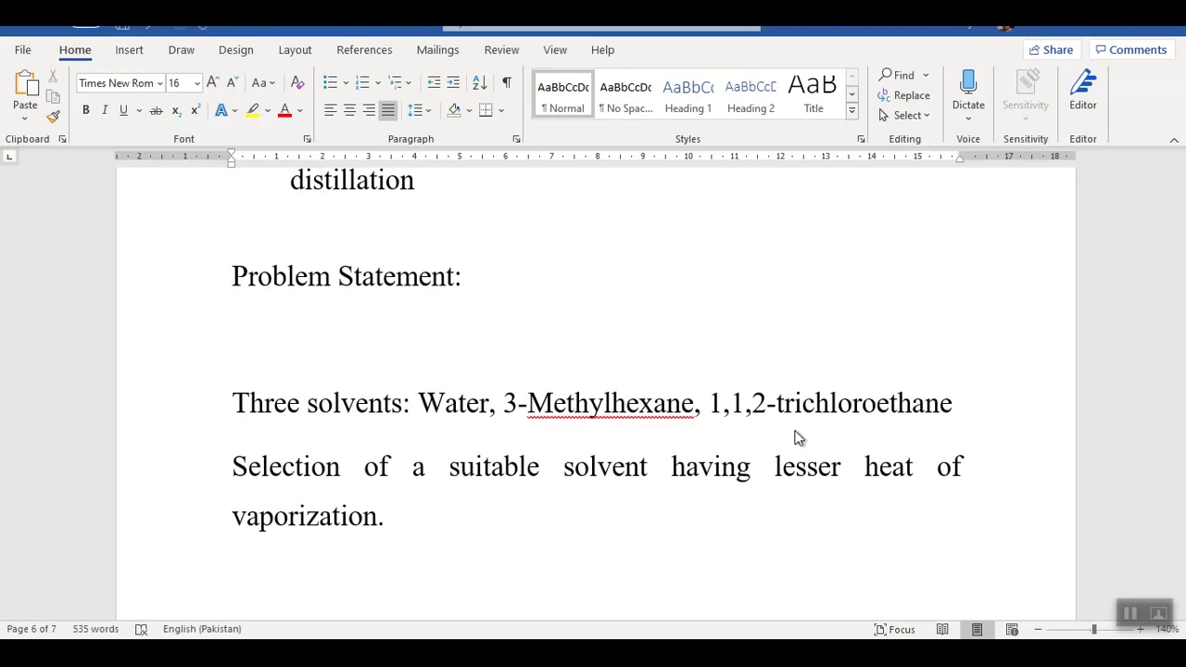
pyautogui.hotkey('alt', 'Tab')
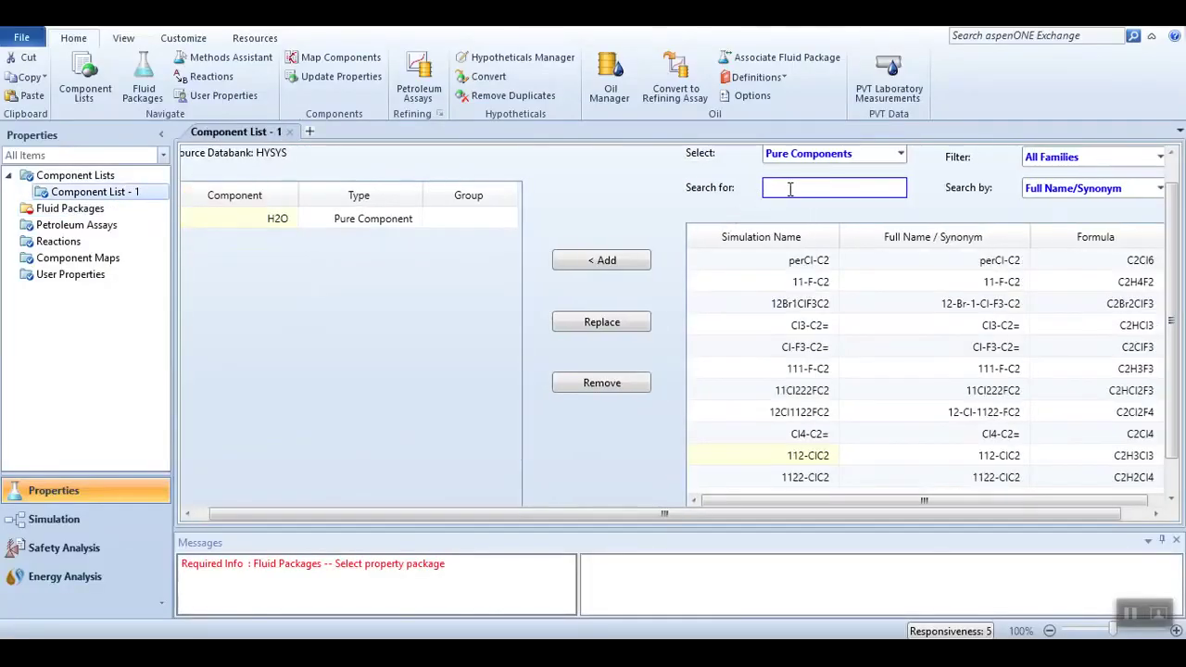
# Step: Add 3-Methylhexane and 1,1,2-Trichloroethane to Component List - 1 alongside water
pyautogui.write('e-')
pyautogui.press('BackSpace')
pyautogui.press('BackSpace')
pyautogui.write('3-Methyl')
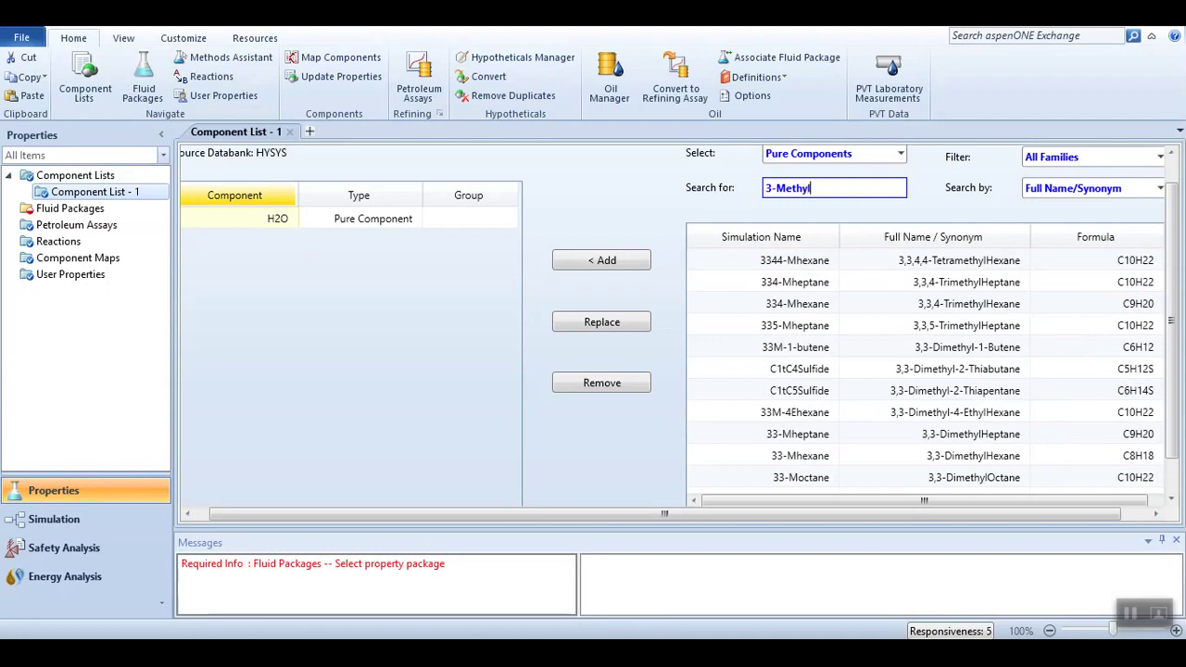
pyautogui.write('hexane')
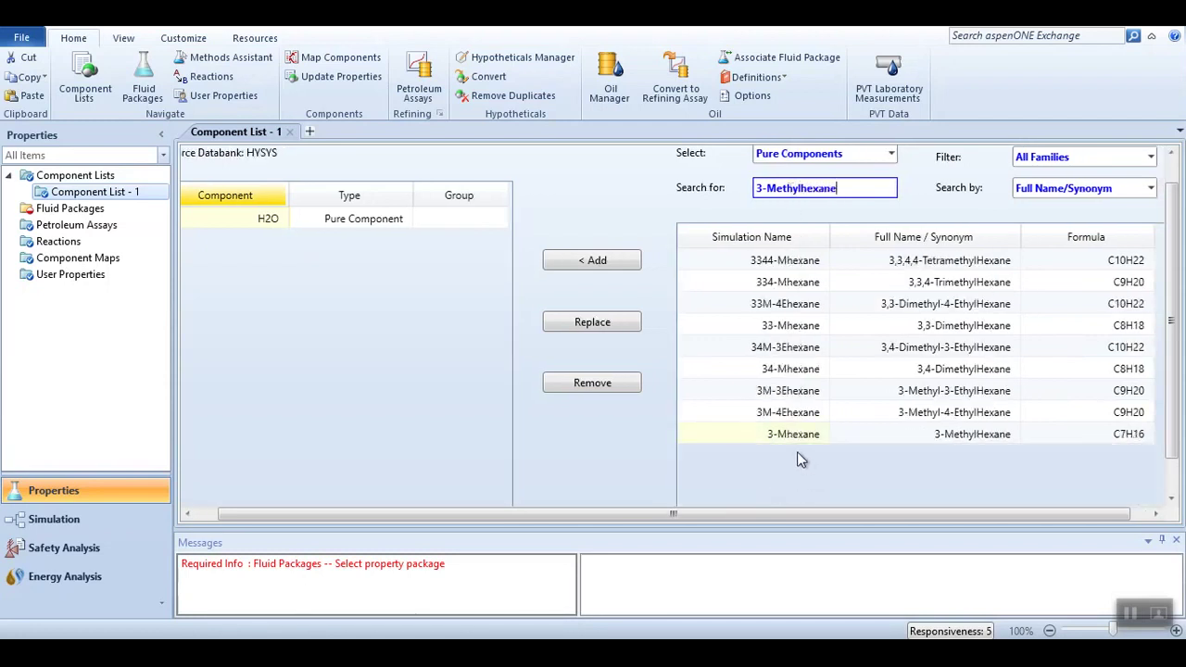
pyautogui.click(781, 435)
pyautogui.click(589, 260)
pyautogui.write('1,1,')
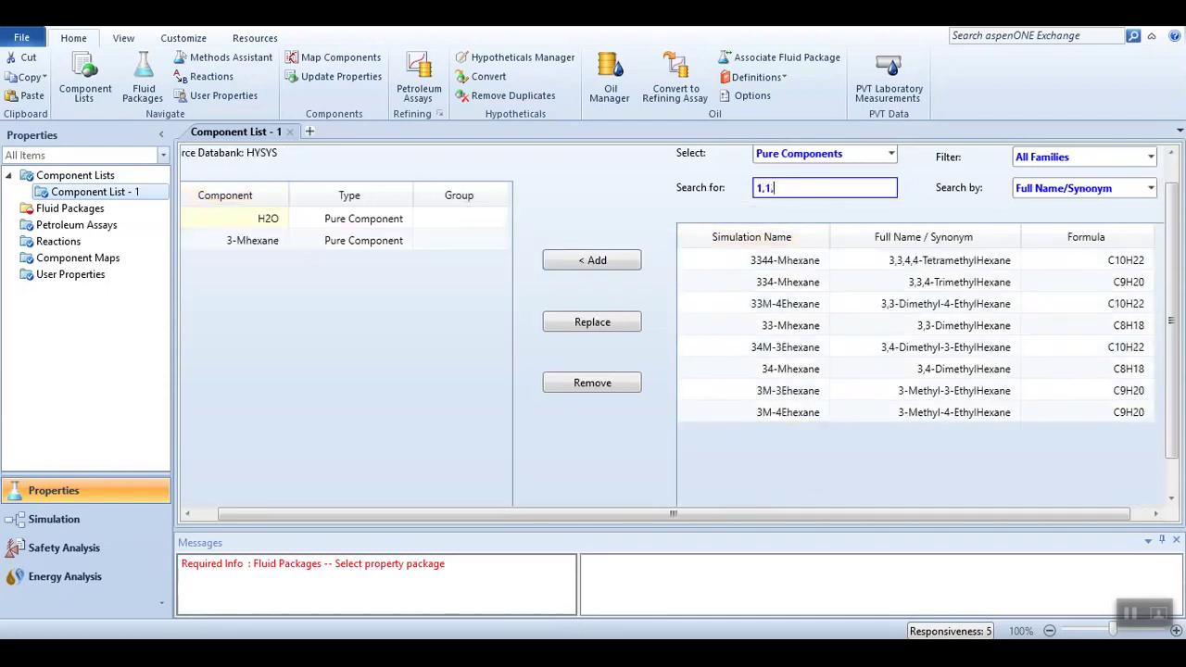
pyautogui.write('2-Trichloroethane')
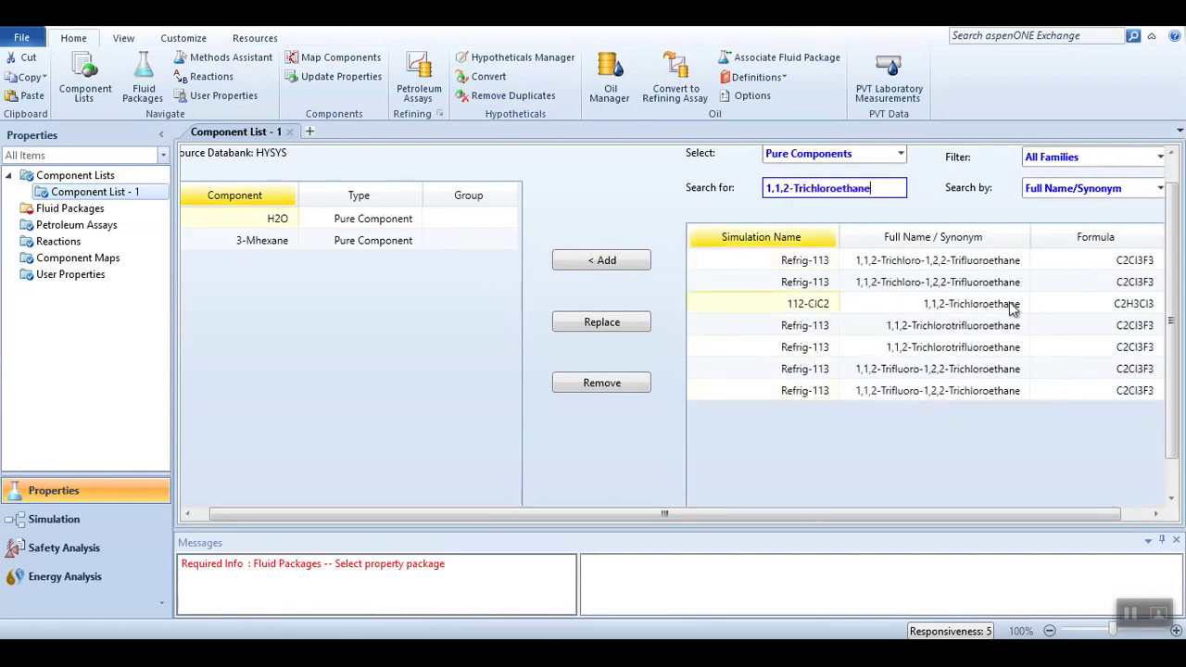
pyautogui.click(626, 269)
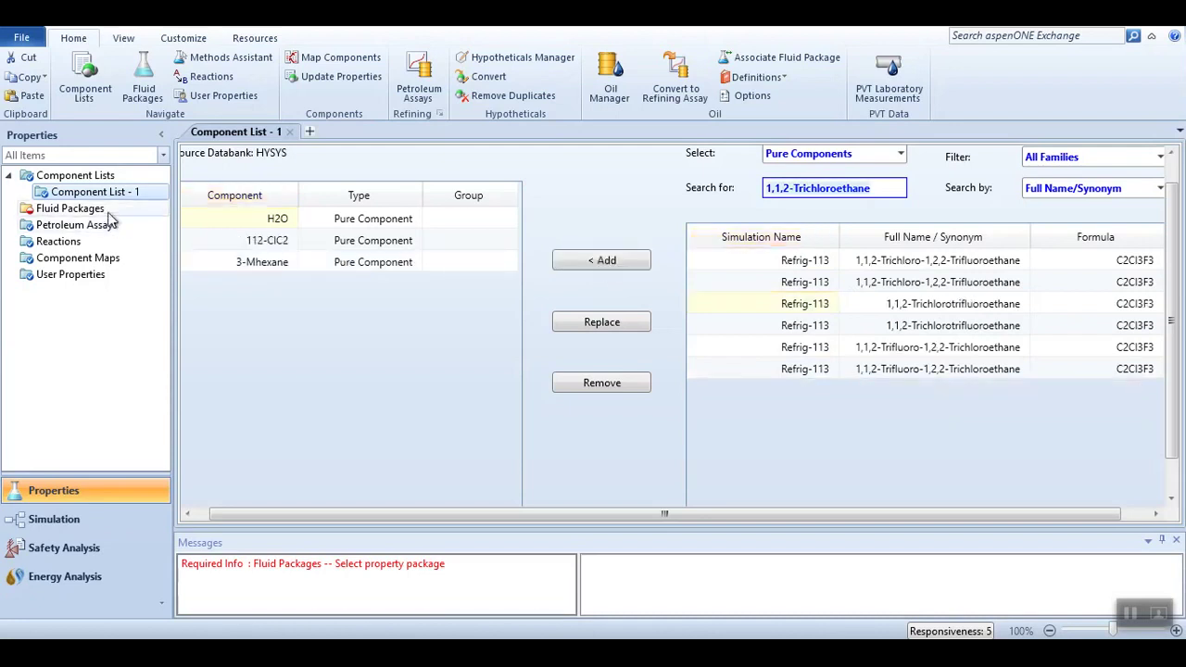
# Step: Create a new fluid package, Basis-1, from the Fluid Packages list
pyautogui.click(104, 211)
pyautogui.click(238, 463)
pyautogui.click(363, 445)
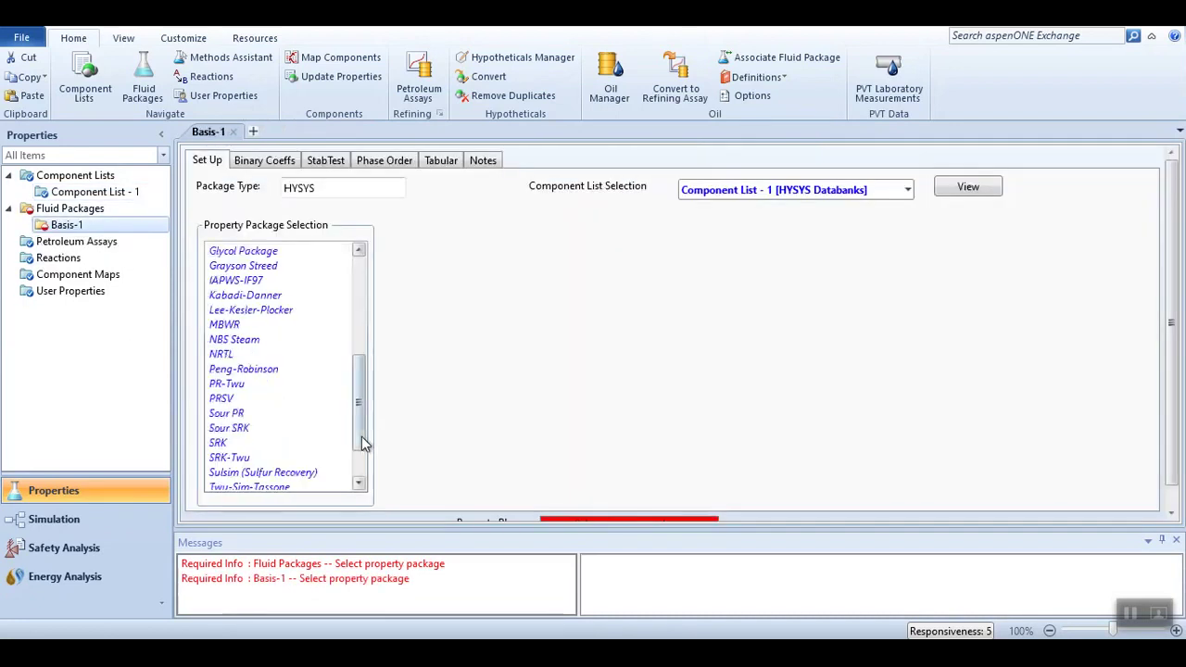
# Step: Give Basis-1 the UNIQUAC property package with an RK vapour model, then enter Simulation
pyautogui.click(362, 445)
pyautogui.click(260, 444)
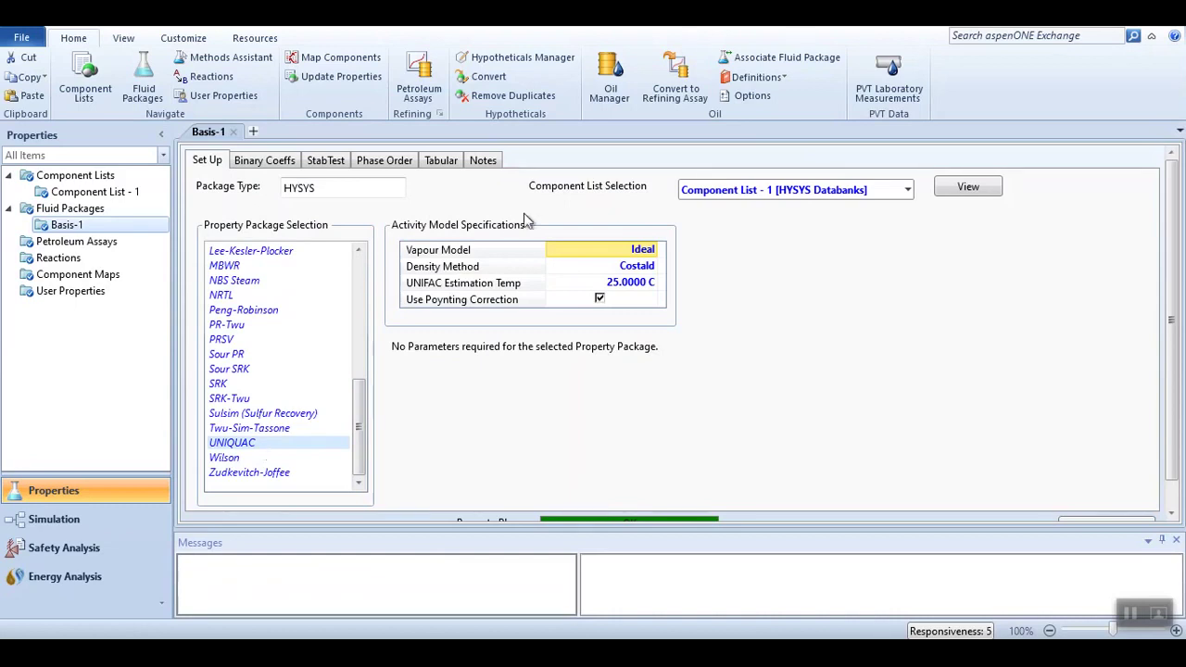
pyautogui.click(652, 255)
pyautogui.click(655, 262)
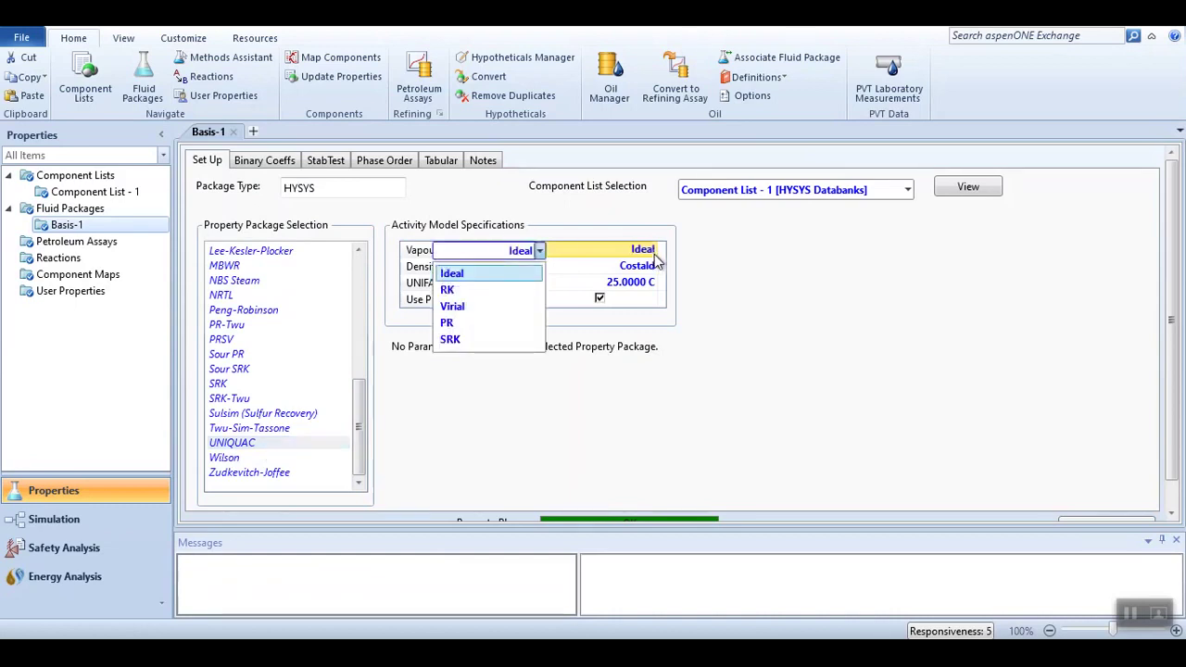
pyautogui.click(501, 292)
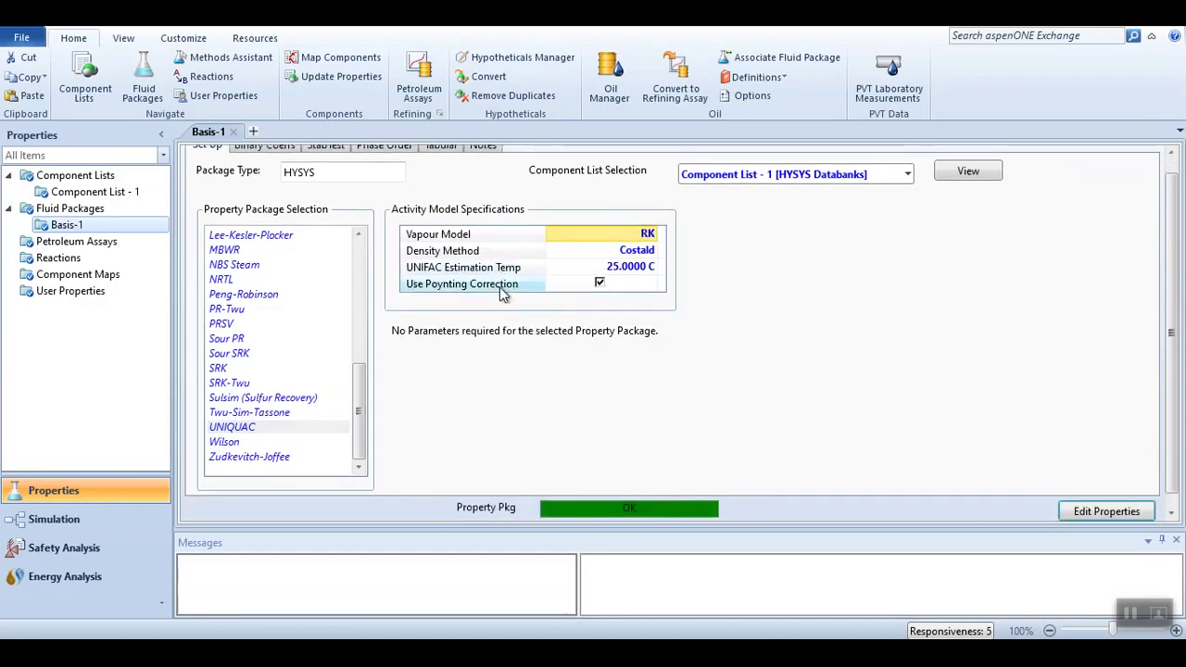
pyautogui.click(142, 511)
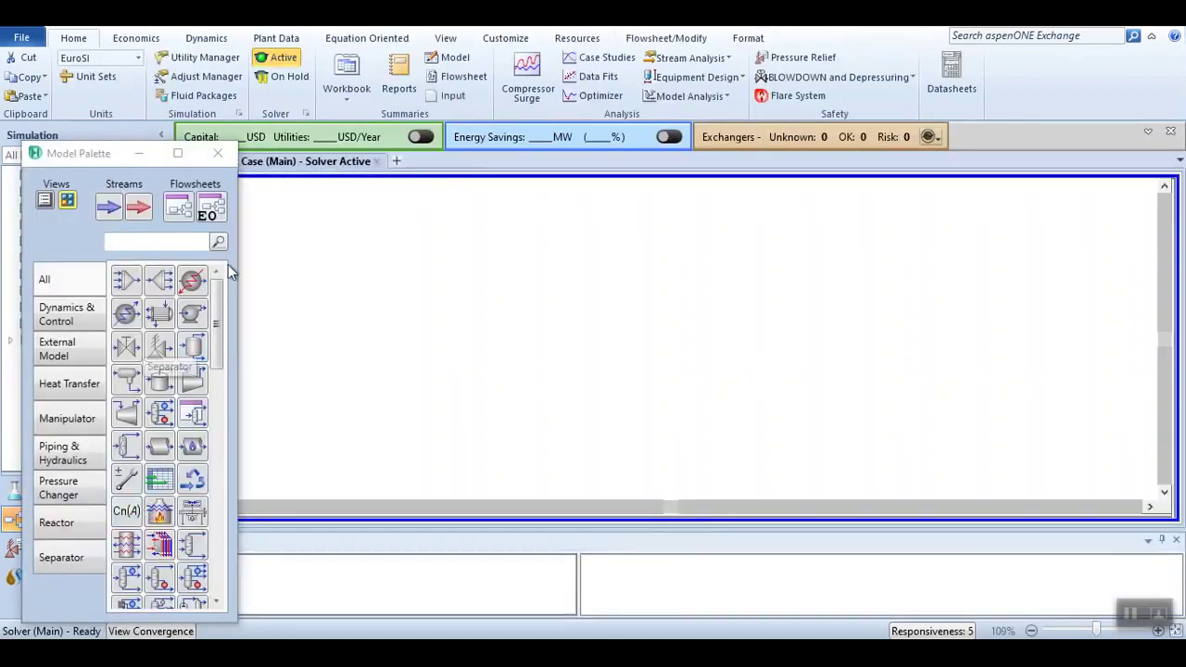
# Step: Place heater W-H linking W-Inlet, W-Outlet and energy stream E-W-H, and show its worksheet
pyautogui.moveTo(192, 280); pyautogui.dragTo(495, 276)
pyautogui.click(661, 234)
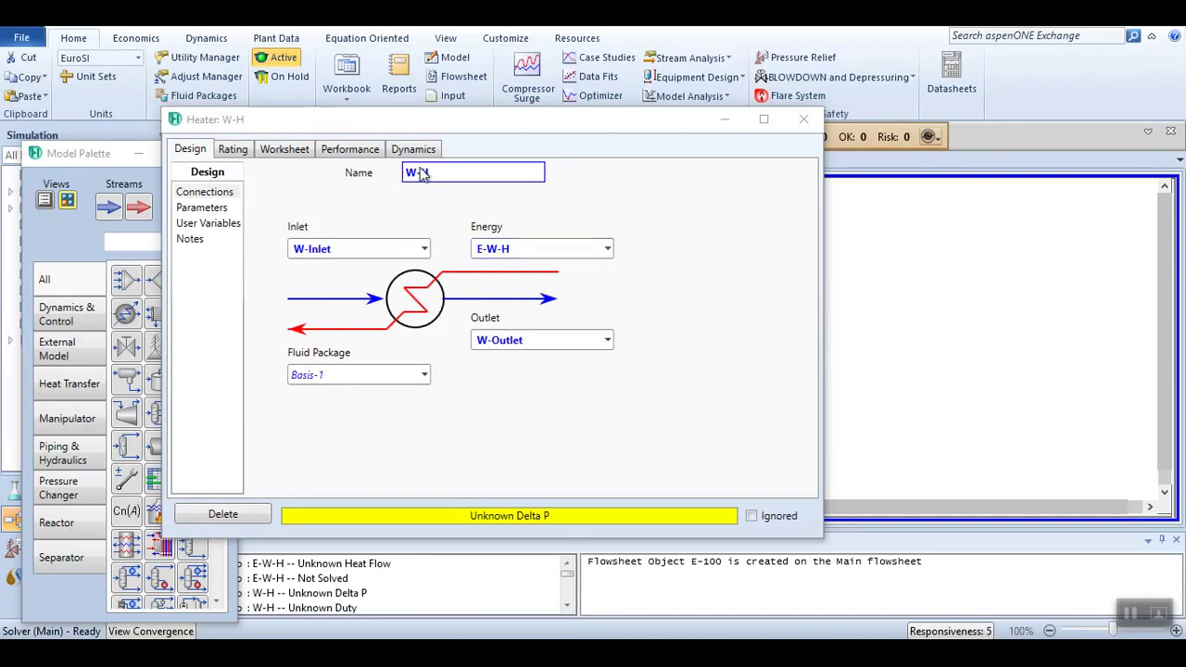
pyautogui.click(283, 150)
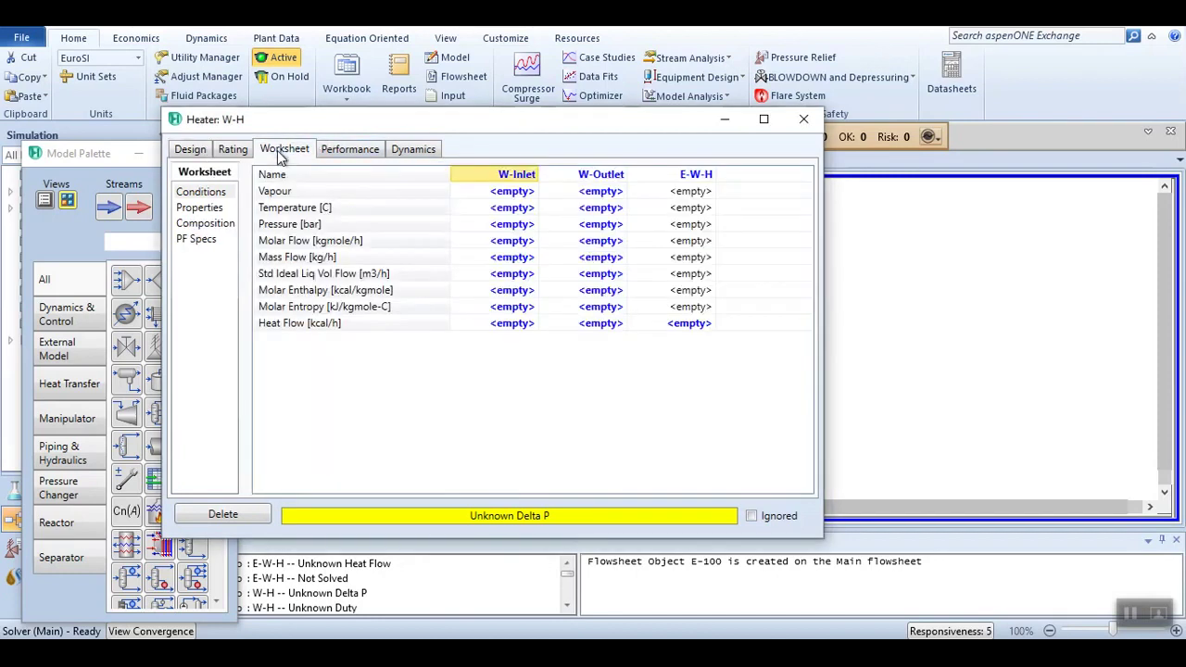
# Step: Set W-Inlet to 1 bar, molar flow 1 and pure water (H2O fraction 1, others 0)
pyautogui.click(488, 224)
pyautogui.write('1')
pyautogui.press('Return')
pyautogui.write('1')
pyautogui.press('Return')
pyautogui.click(205, 223)
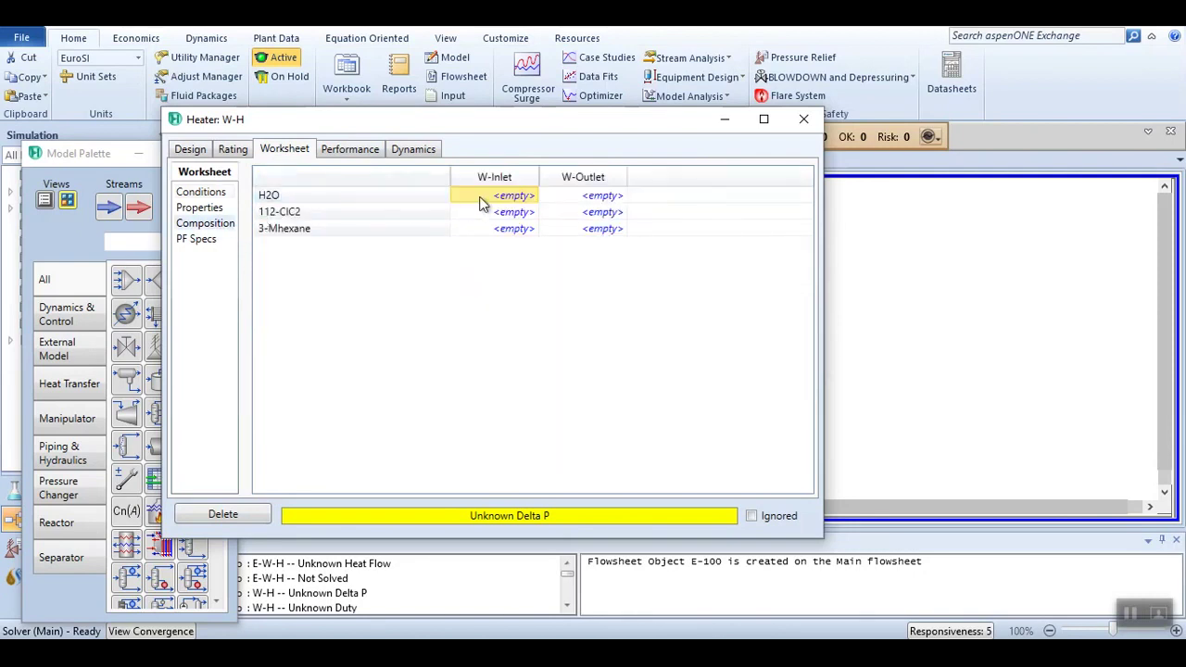
pyautogui.write('1')
pyautogui.press('Return')
pyautogui.click(481, 197)
pyautogui.write('0')
pyautogui.press('Return')
pyautogui.write('0')
pyautogui.press('Return')
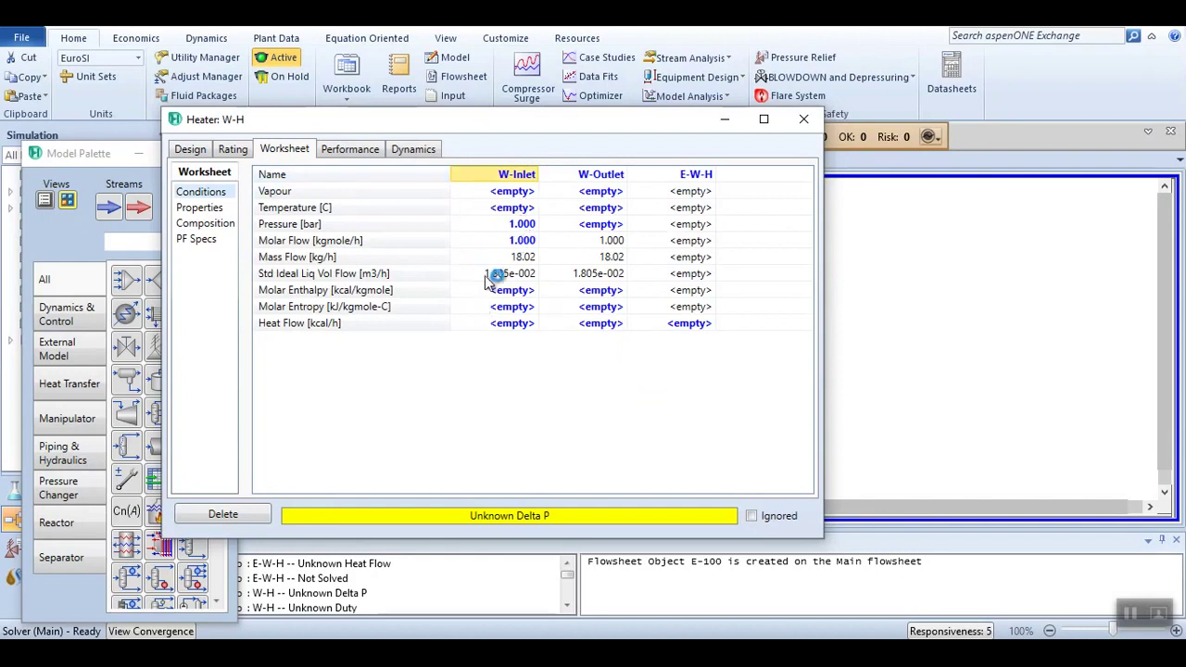
# Step: Set W-Inlet vapour fraction to 0 so W-H solves at 9535 kcal/h, then close it
pyautogui.moveTo(485, 281)
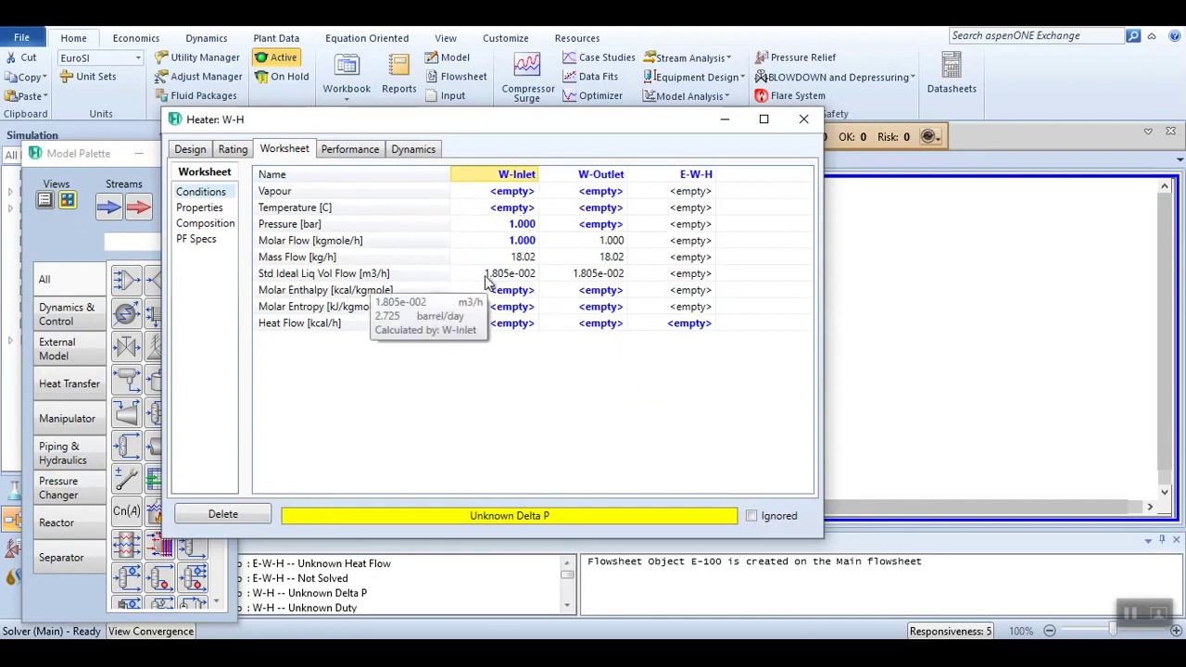
pyautogui.click(513, 208)
pyautogui.click(524, 192)
pyautogui.write('0')
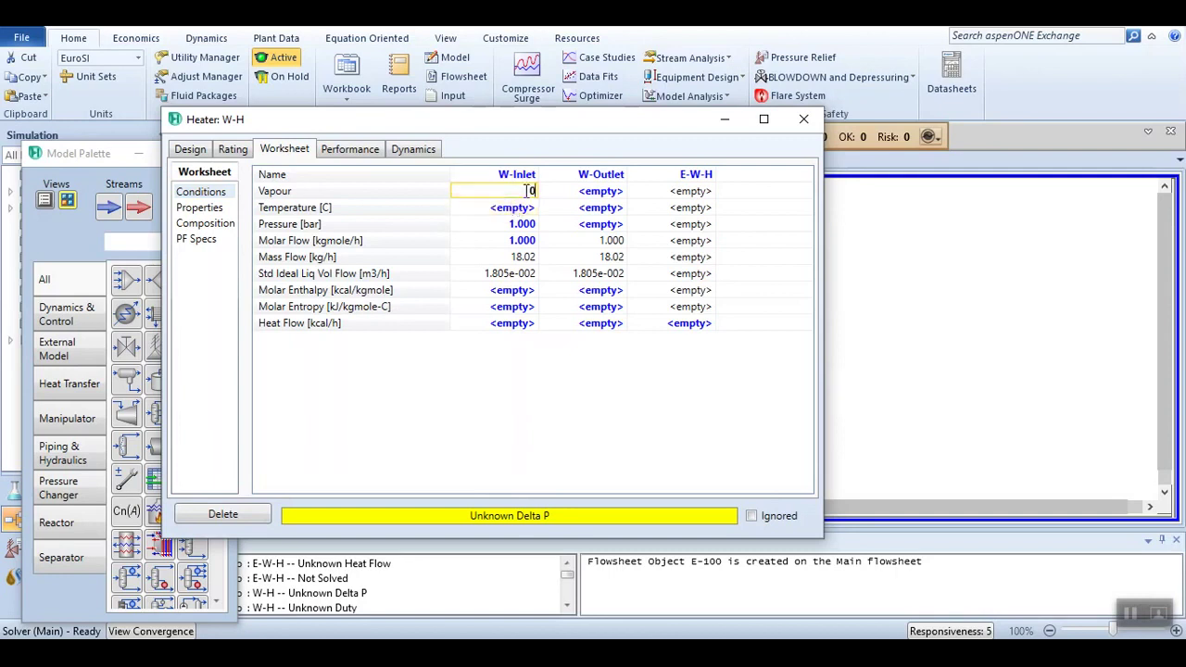
pyautogui.press('Return')
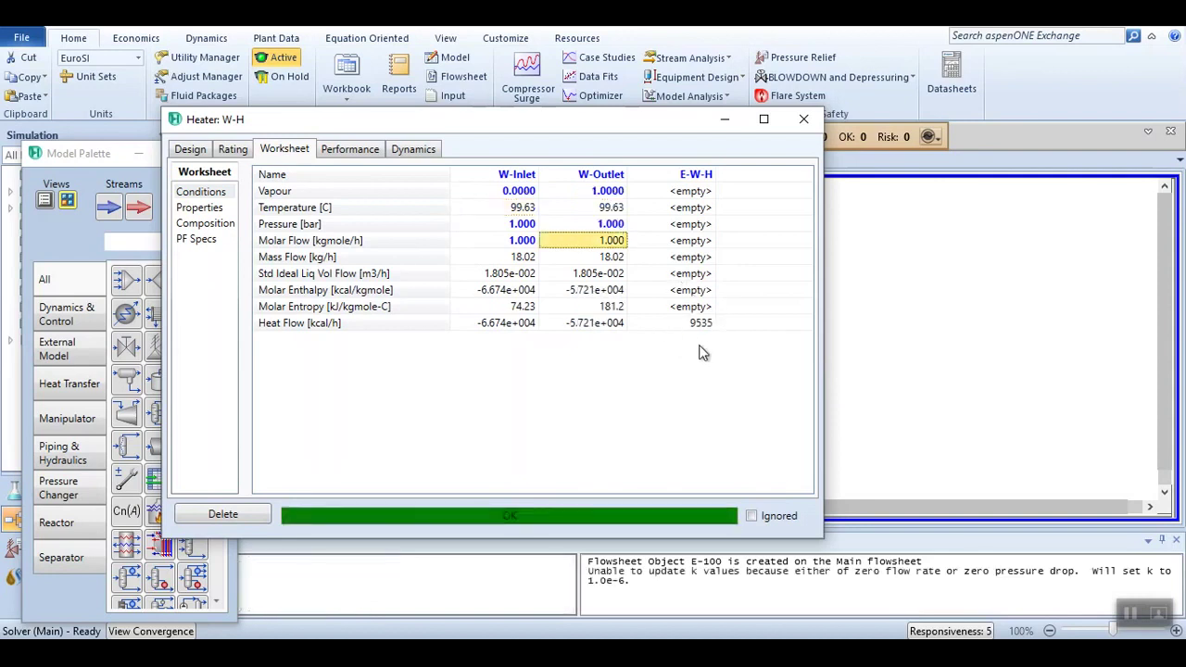
pyautogui.click(803, 120)
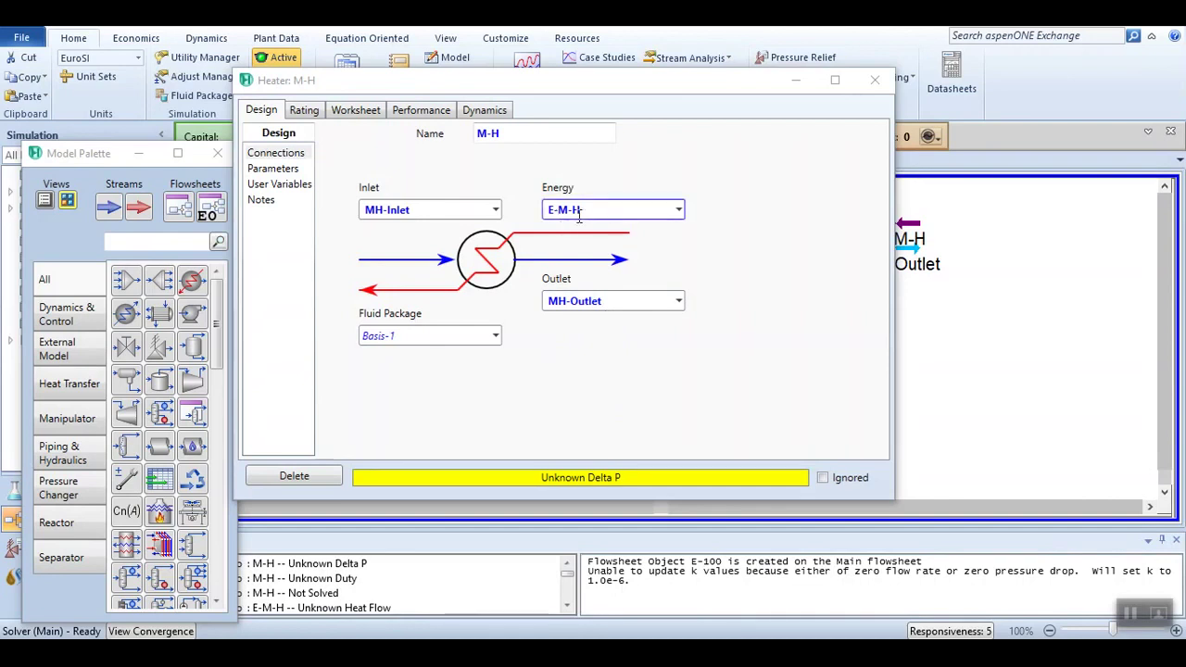
# Step: Set MH-Inlet to vapour fraction 0, pressure 1 bar and molar flow 1
pyautogui.click(371, 109)
pyautogui.write('0')
pyautogui.press('Return')
pyautogui.press('Down')
pyautogui.write('1')
pyautogui.press('Return')
pyautogui.write('1')
pyautogui.press('Return')
# Step: Make MH-Inlet pure 3-Mhexane: H2O fraction 0, 3-Mhexane fraction 1
pyautogui.click(276, 184)
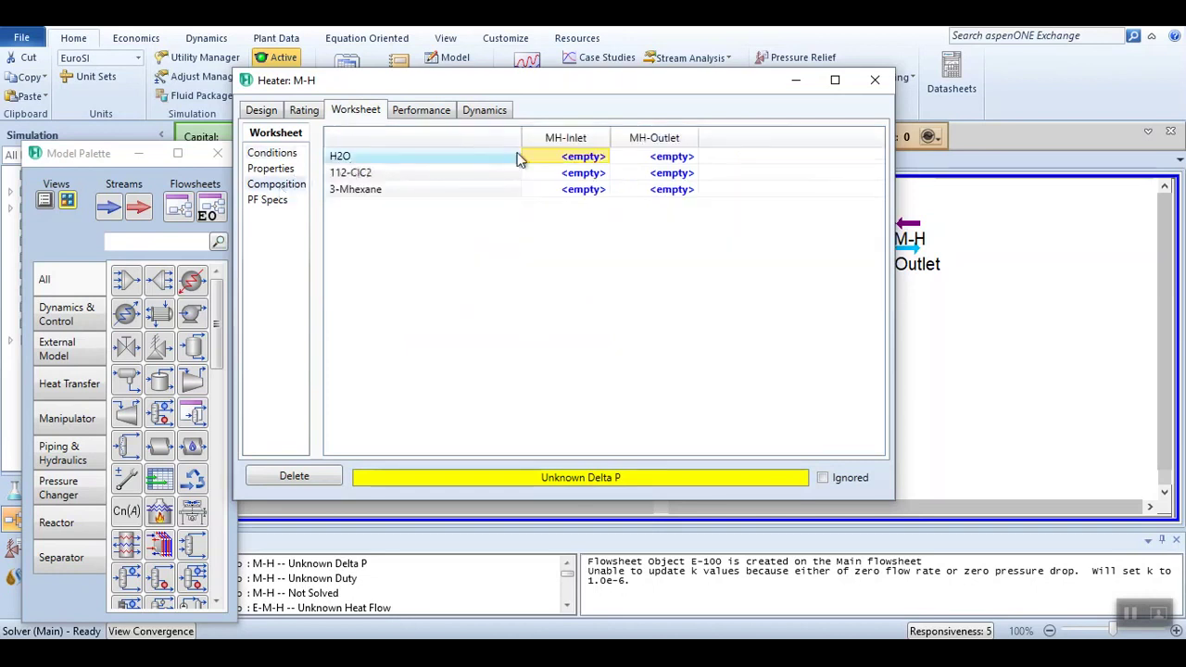
pyautogui.write('0')
pyautogui.press('Return')
pyautogui.press('Down')
pyautogui.press('Down')
pyautogui.write('1')
pyautogui.press('Return')
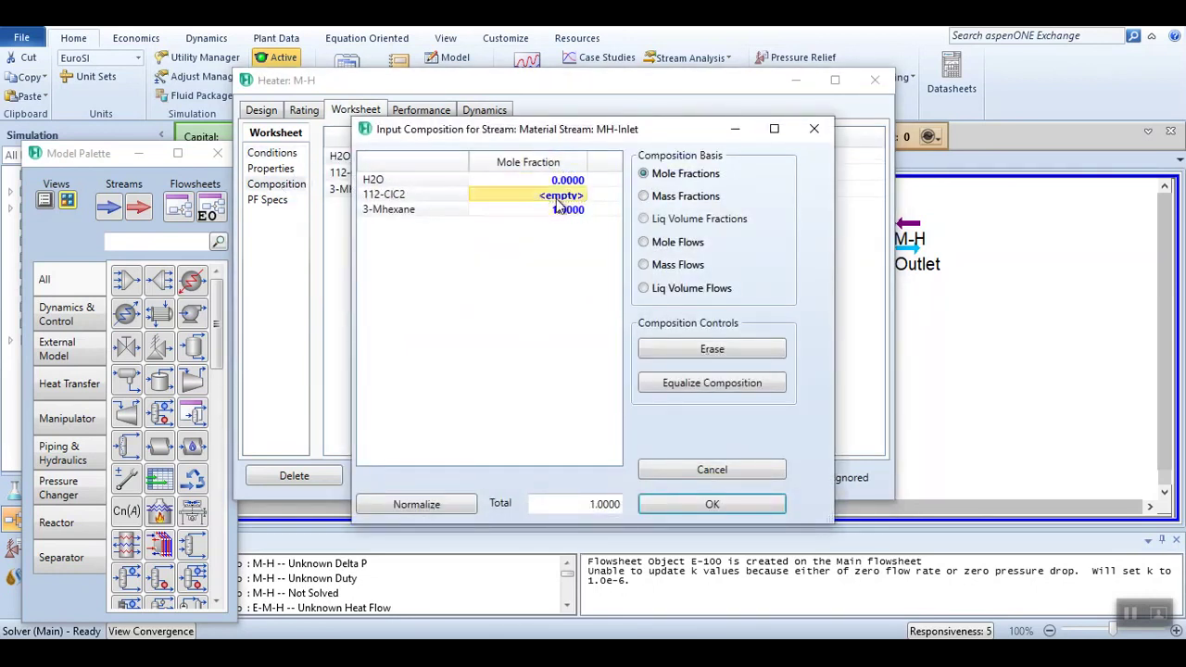
pyautogui.click(710, 504)
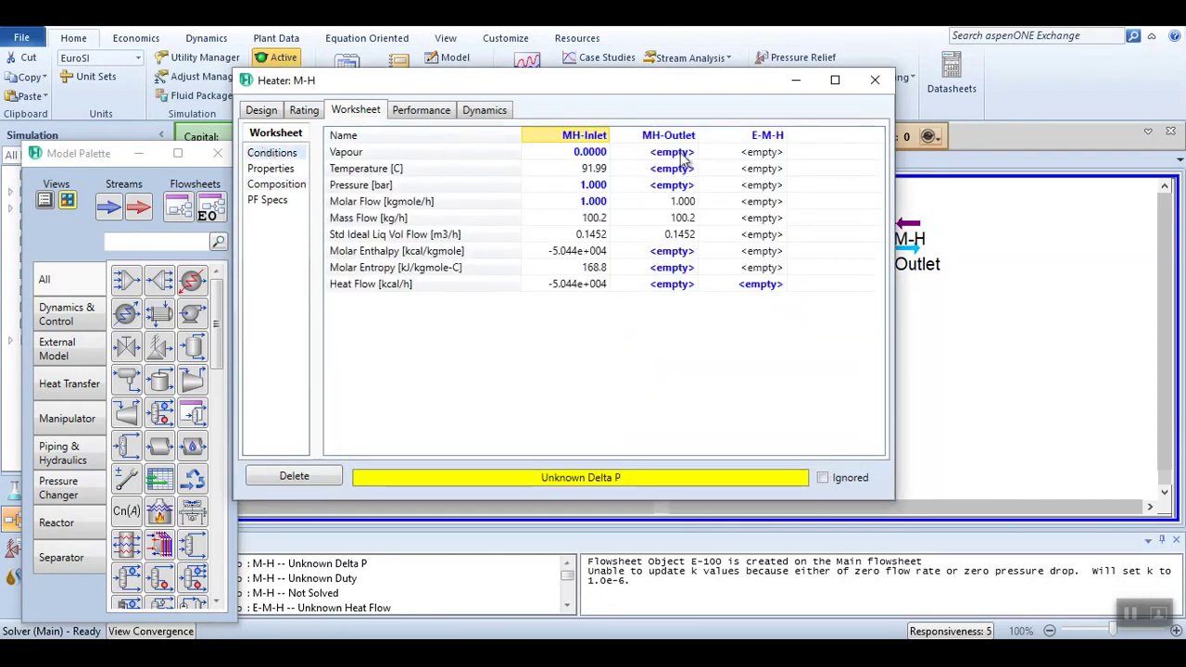
# Step: Set MH-Outlet to vapour fraction 1 at 1 bar, solving M-H at 7295 kcal/h
pyautogui.click(686, 154)
pyautogui.write('1')
pyautogui.press('Return')
pyautogui.press('Down')
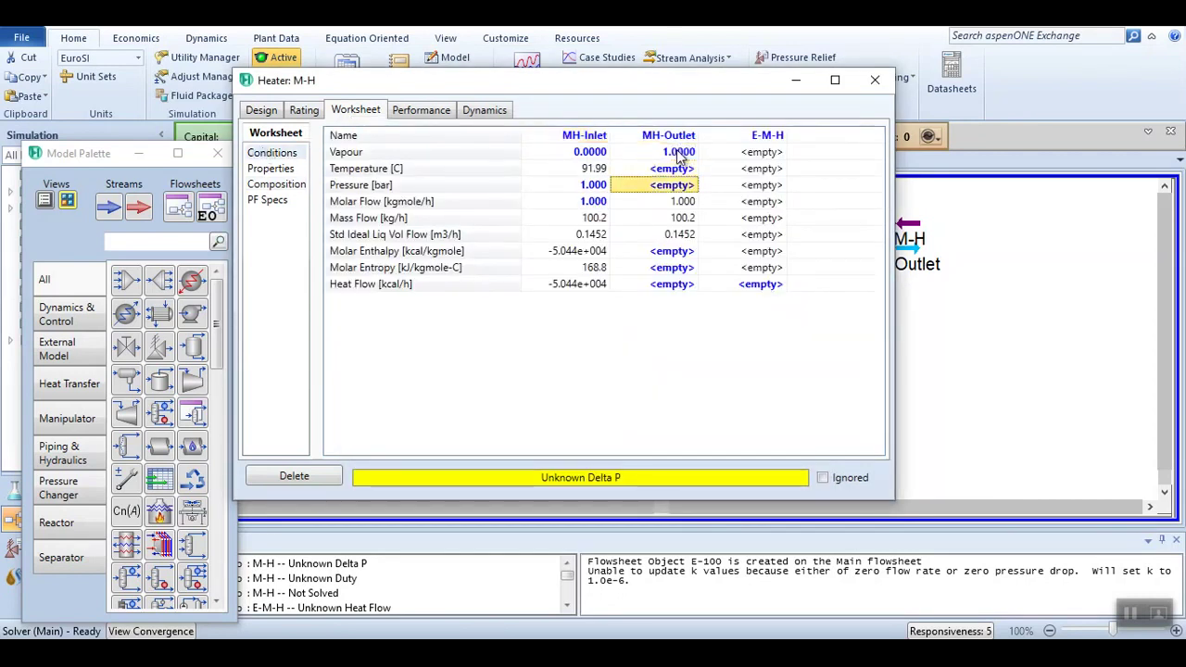
pyautogui.write('1')
pyautogui.press('Return')
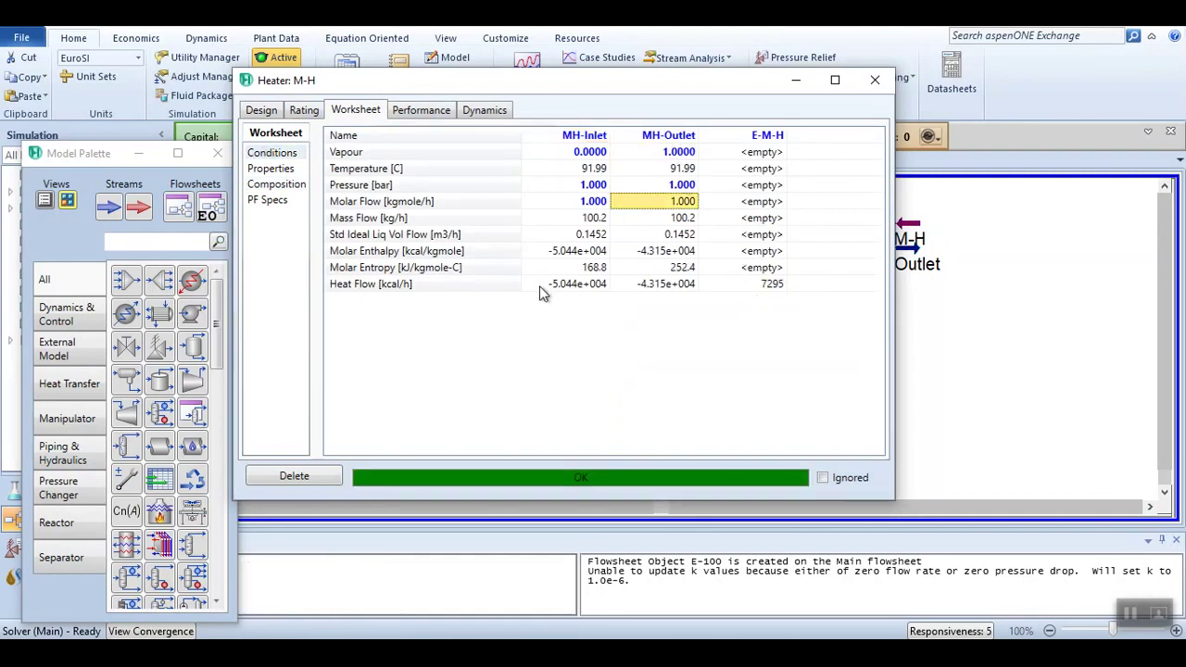
pyautogui.click(875, 81)
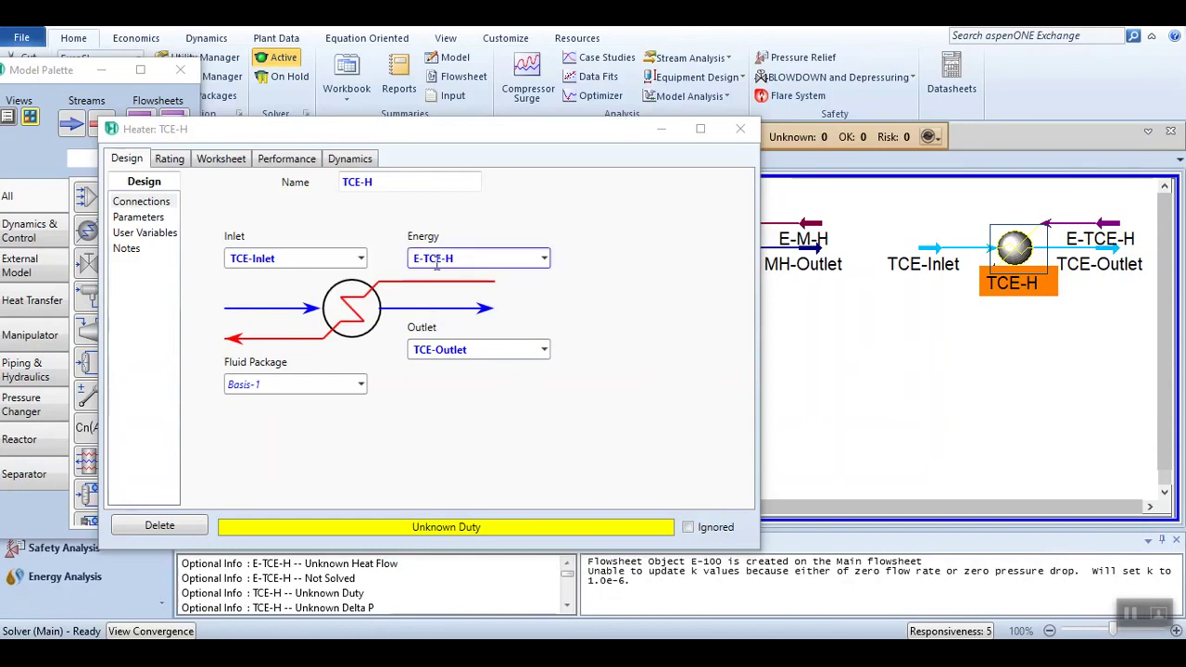
# Step: Set TCE-Inlet to vapour fraction 0, pressure 1 bar and molar flow 1 kgmole/h
pyautogui.click(227, 161)
pyautogui.click(437, 201)
pyautogui.write('0')
pyautogui.press('Return')
pyautogui.press('Down')
pyautogui.write('1')
pyautogui.press('Return')
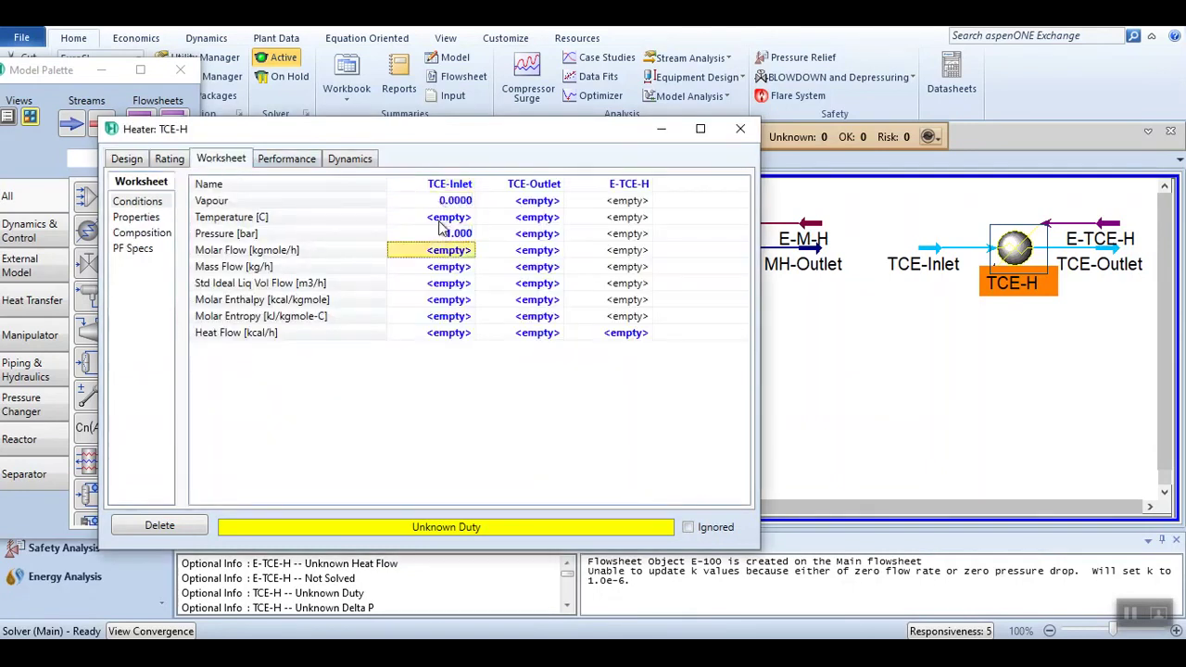
pyautogui.click(445, 252)
pyautogui.press('Return')
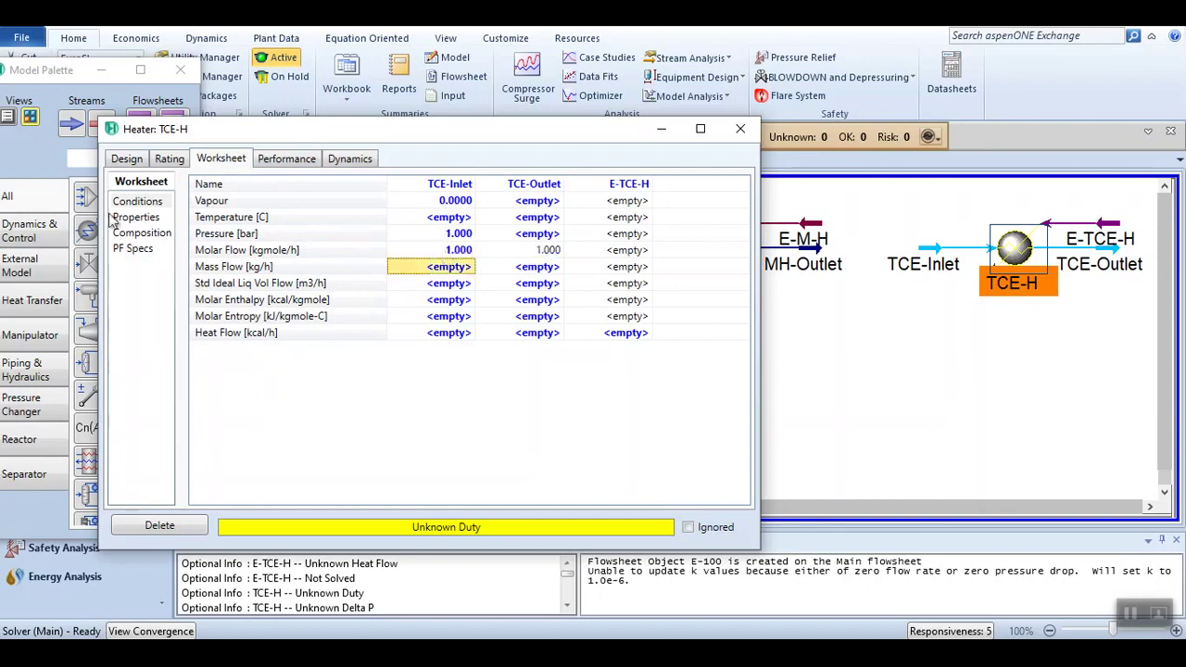
# Step: Make TCE-Inlet pure 112-ClC2: fraction 1, with 3-Mhexane at 0
pyautogui.click(137, 234)
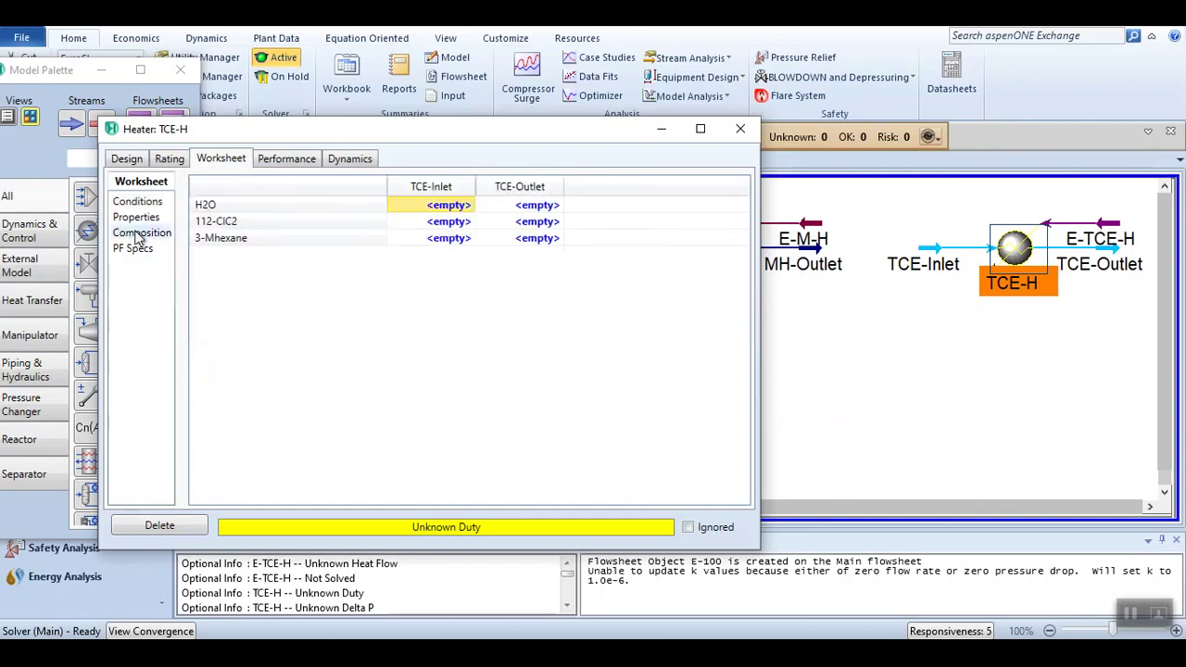
pyautogui.doubleClick(413, 204)
pyautogui.press('Return')
pyautogui.write('1')
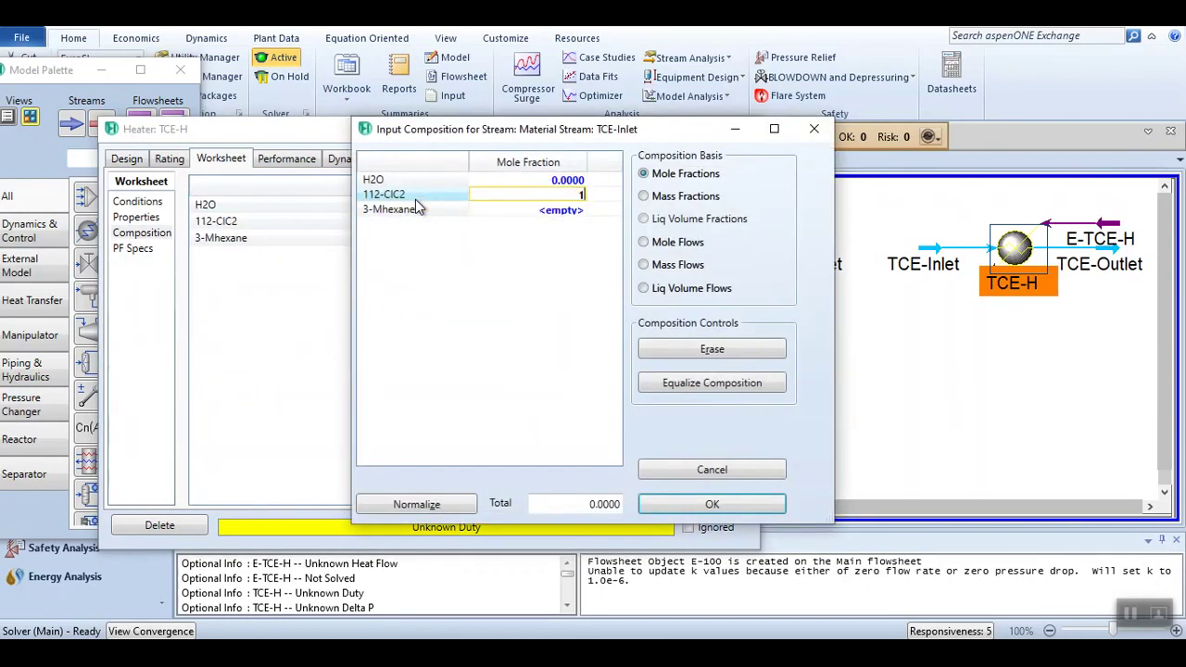
pyautogui.press('Return')
pyautogui.write('0')
pyautogui.press('Return')
pyautogui.click(655, 505)
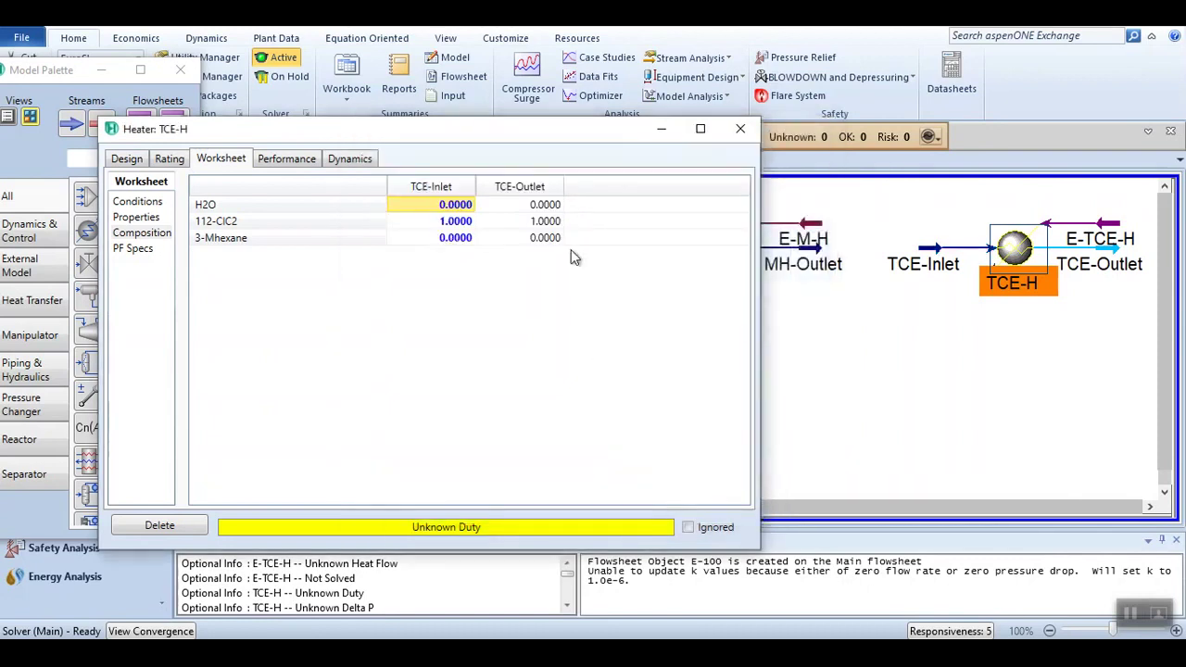
# Step: Set TCE-Outlet to vapour fraction 1 at 1 bar, solving TCE-H at 8005 kcal/h
pyautogui.click(136, 202)
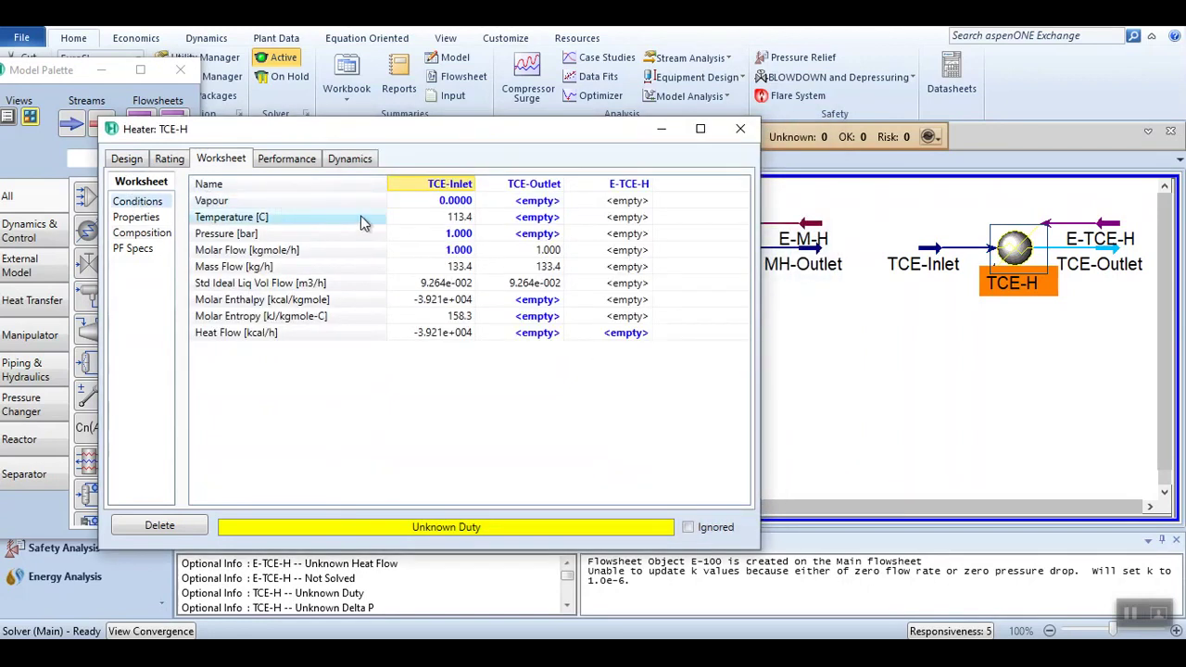
pyautogui.click(531, 201)
pyautogui.write('1')
pyautogui.press('Return')
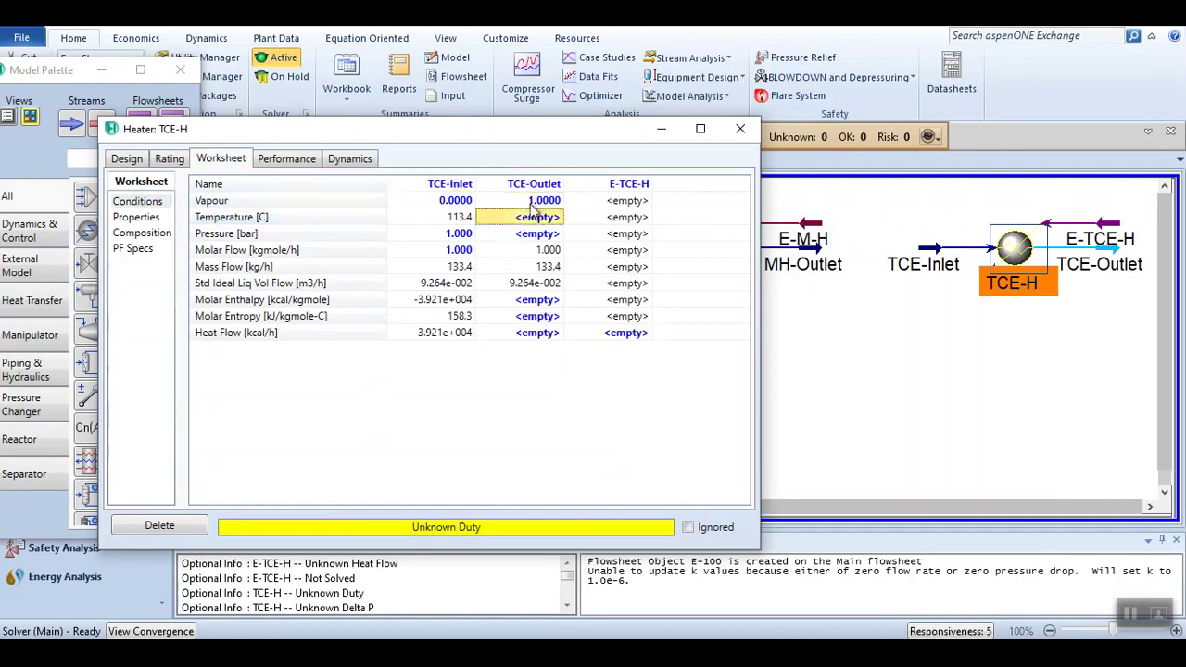
pyautogui.press('Down')
pyautogui.write('1')
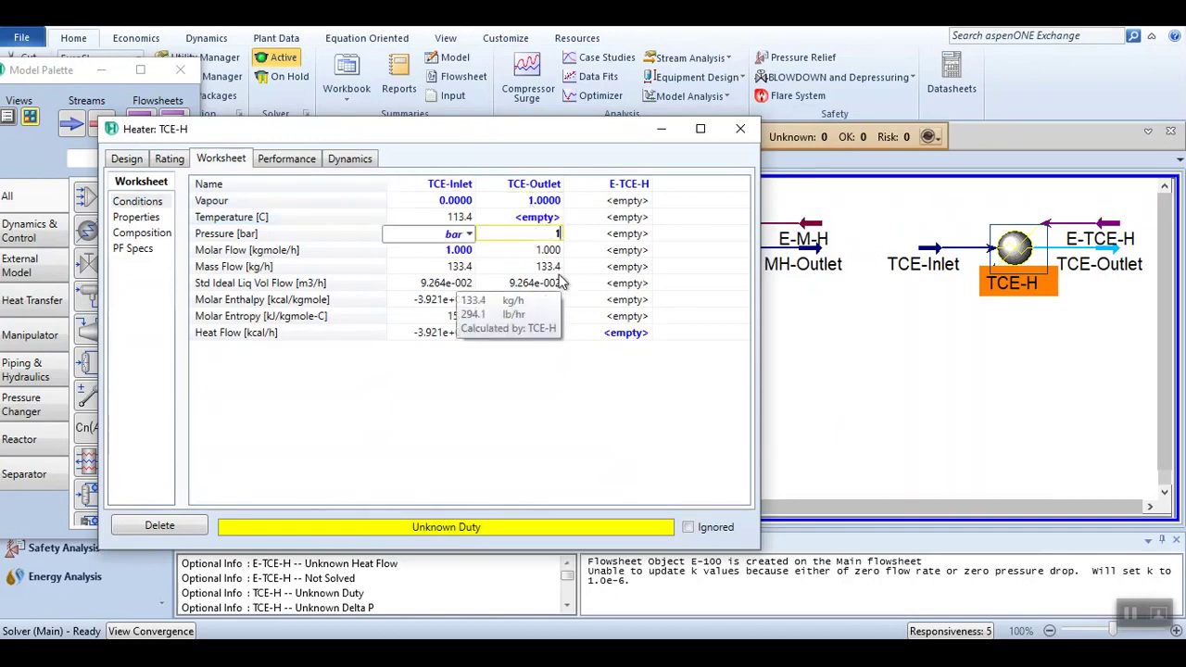
pyautogui.press('Return')
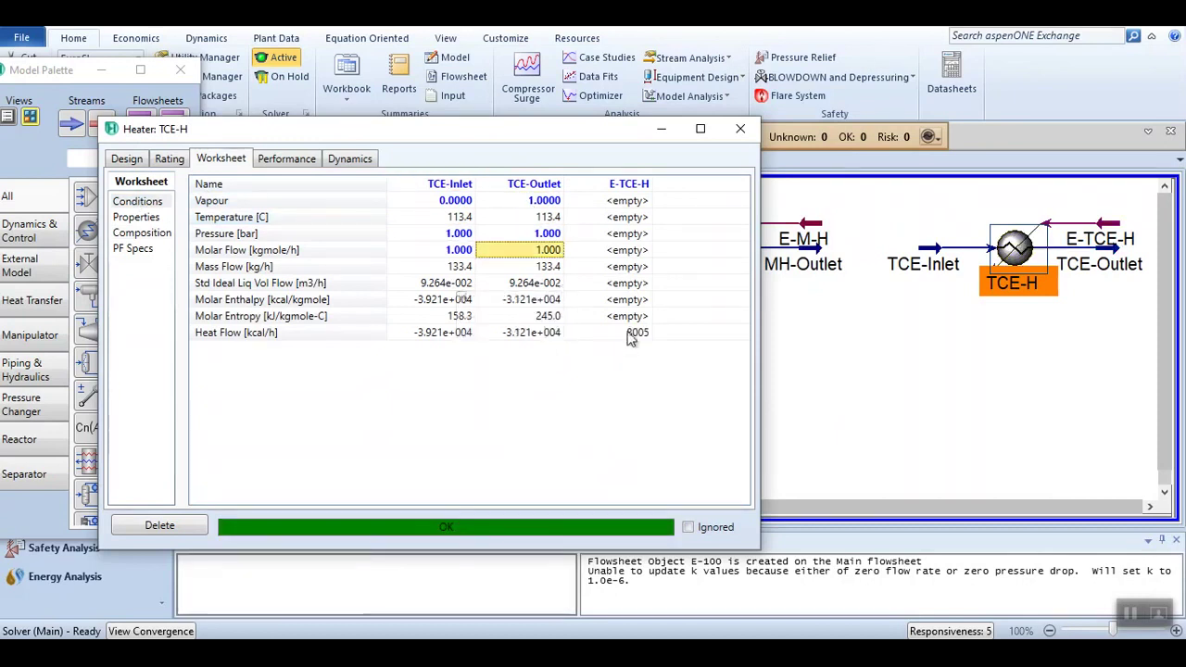
pyautogui.moveTo(612, 335)
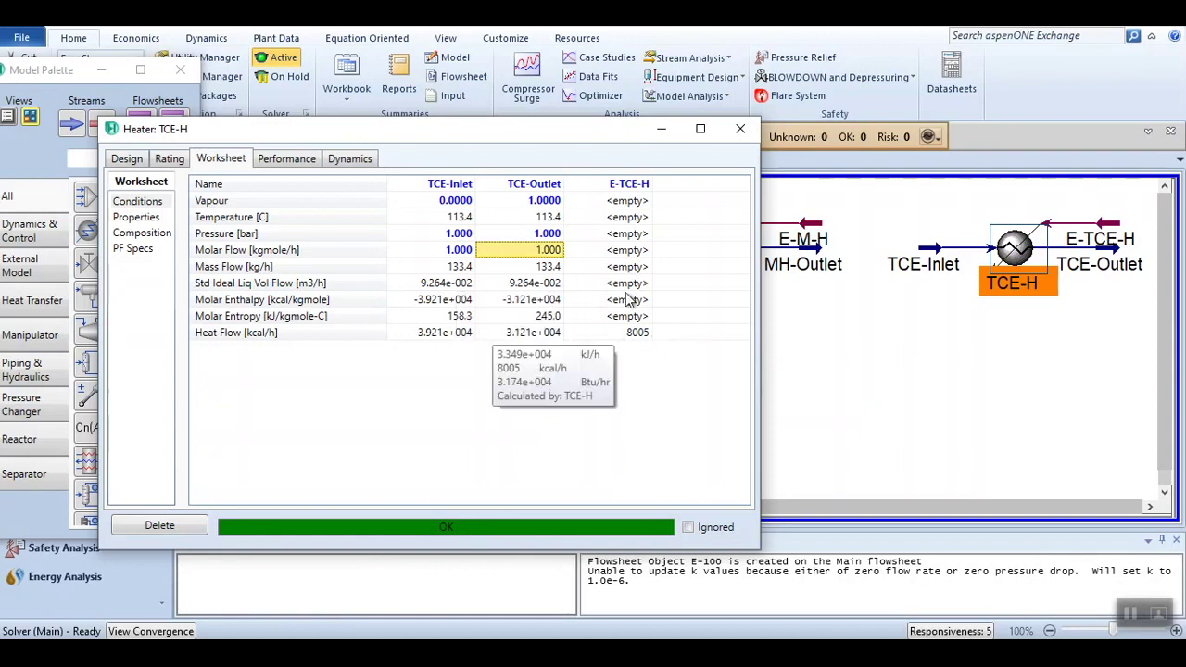
pyautogui.click(767, 294)
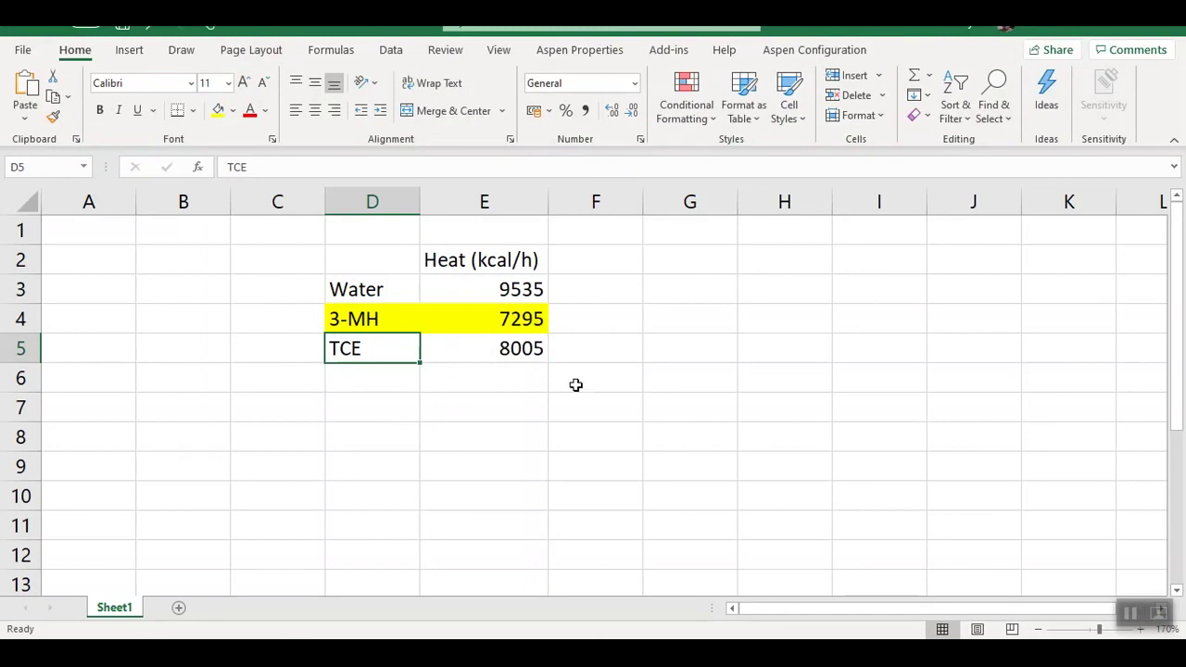
# Step: Step through the Heat (kcal/h) values: 3-MH 7295, TCE 8005 and Water 9535
pyautogui.press('Up')
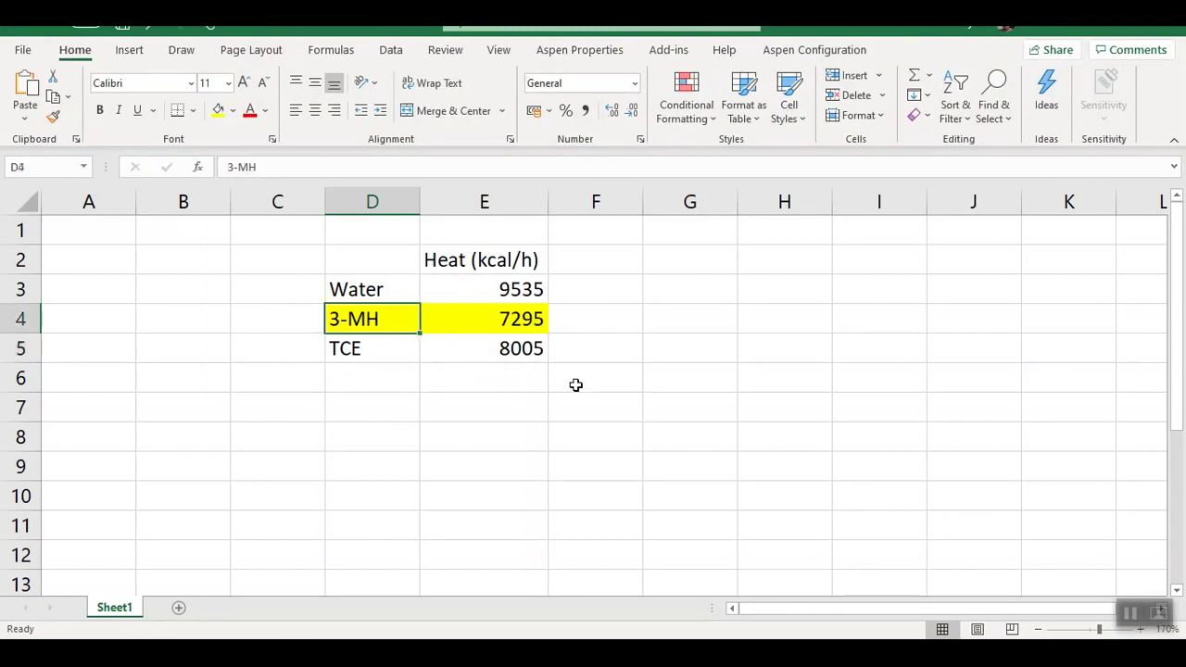
pyautogui.press('Down')
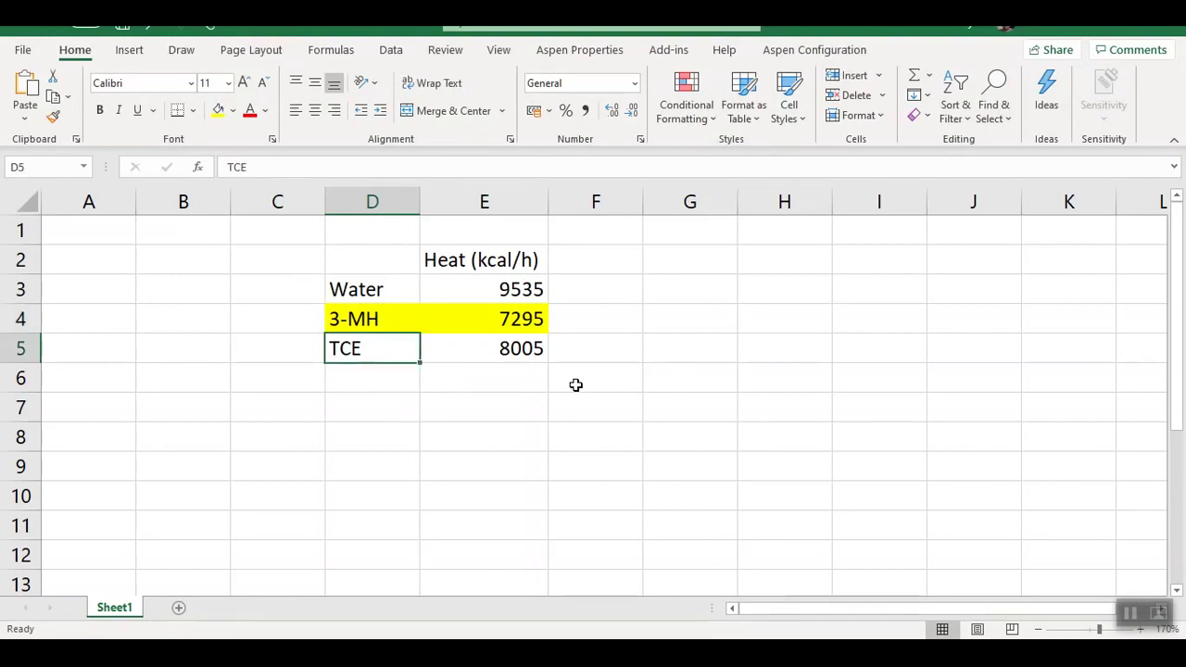
pyautogui.press('Up')
pyautogui.press('Up')
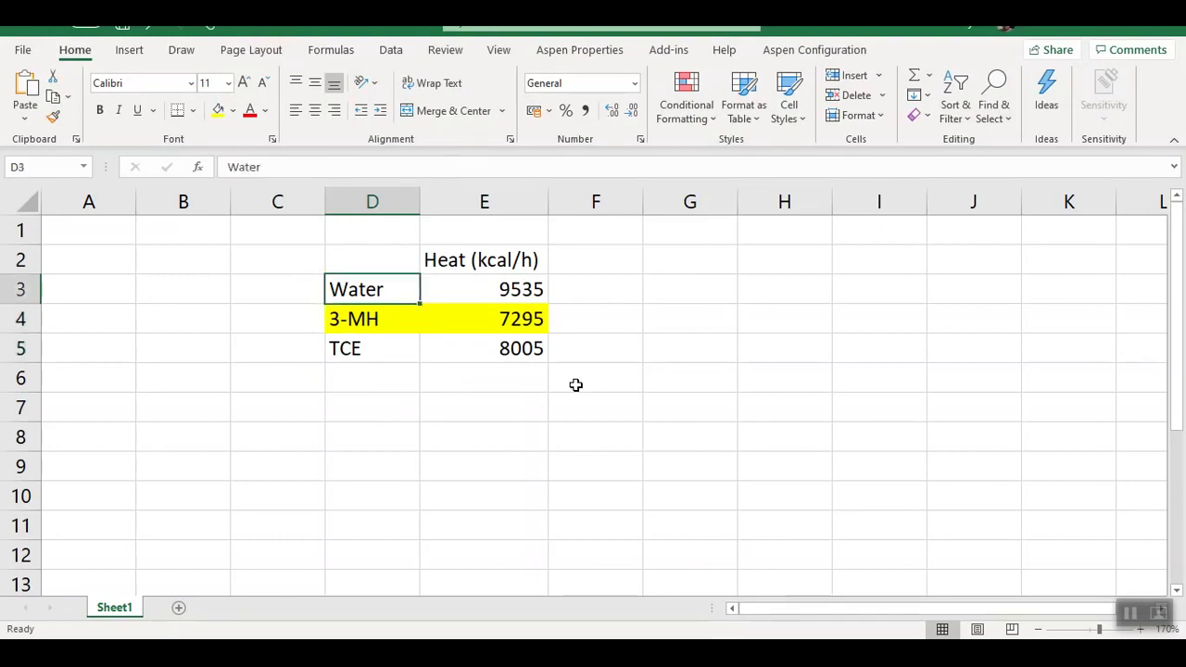